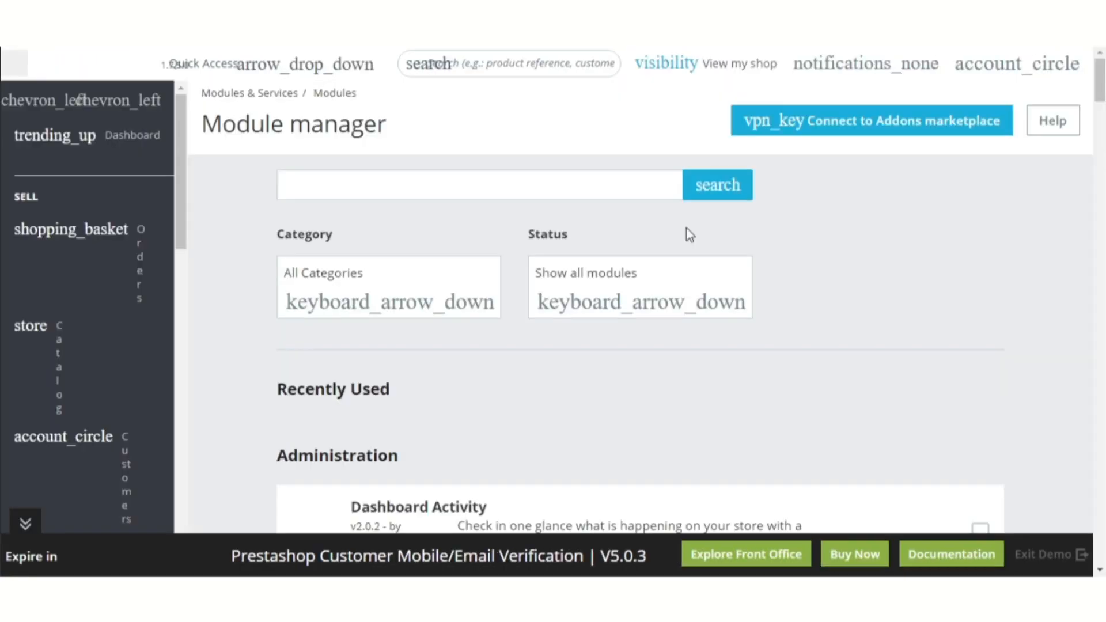
Open the Mobile and Email verification module's Configure page from the Other section
{"action": "scroll", "coordinate": [687, 229], "scroll_direction": "down", "scroll_amount": 20}
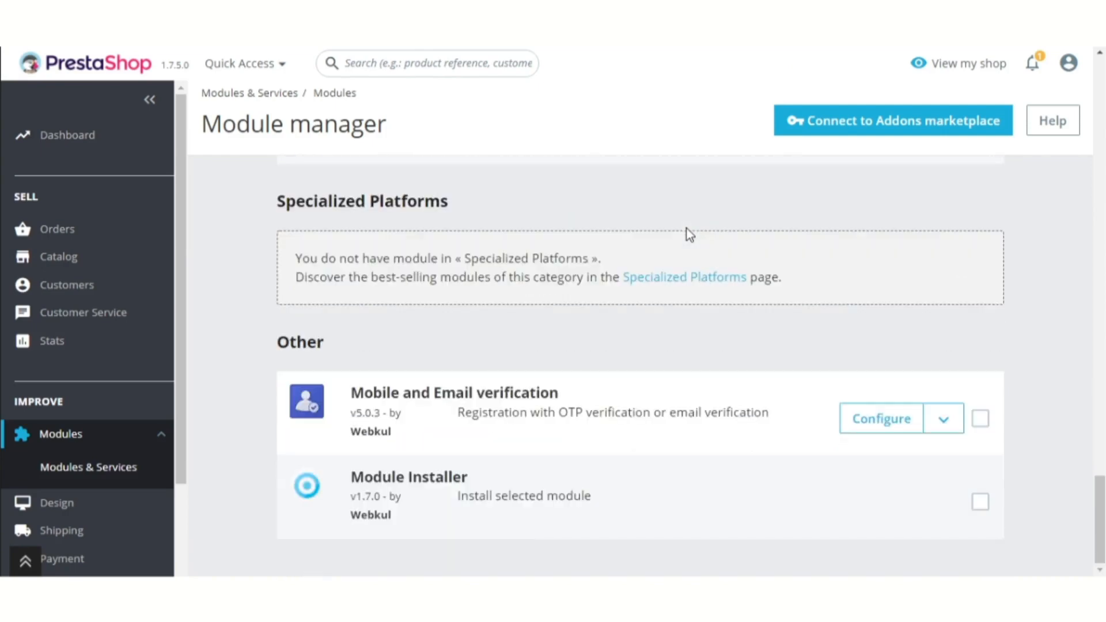
{"action": "left_click", "coordinate": [880, 417]}
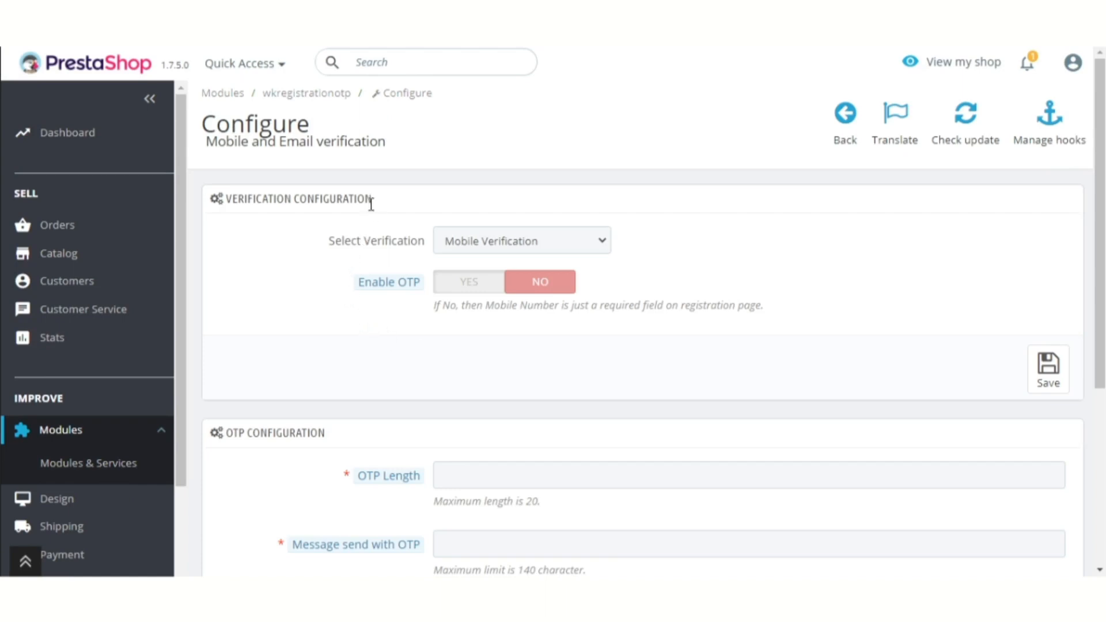
Review the verification and OTP sections, then set Enable OTP to Yes for Mobile Verification
{"action": "left_click_drag", "start_coordinate": [378, 199], "coordinate": [226, 198]}
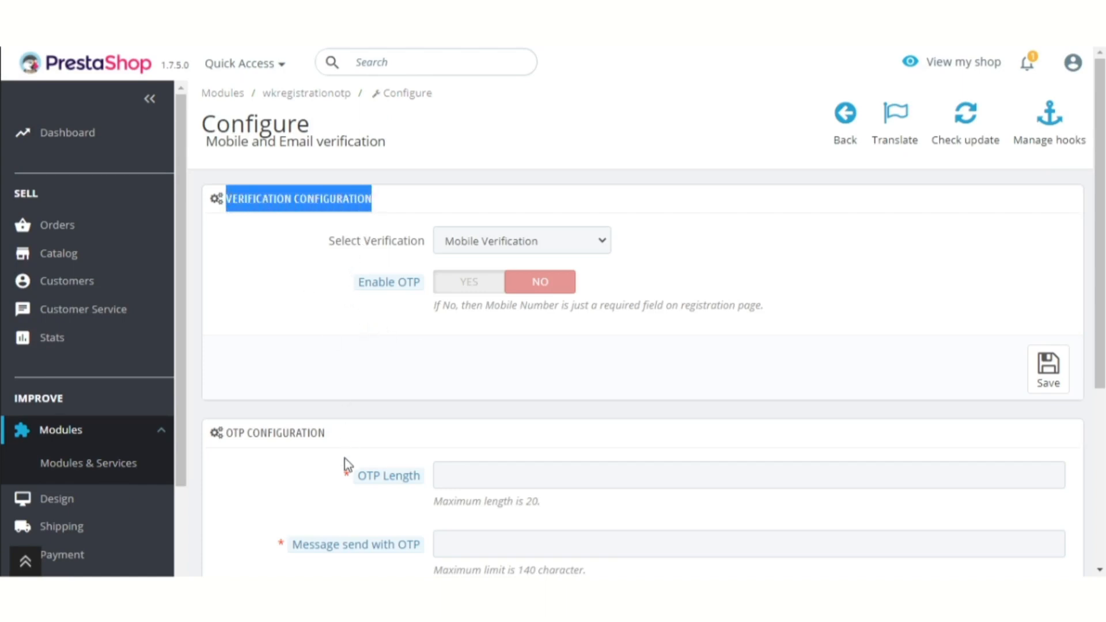
{"action": "left_click_drag", "start_coordinate": [326, 433], "coordinate": [224, 431]}
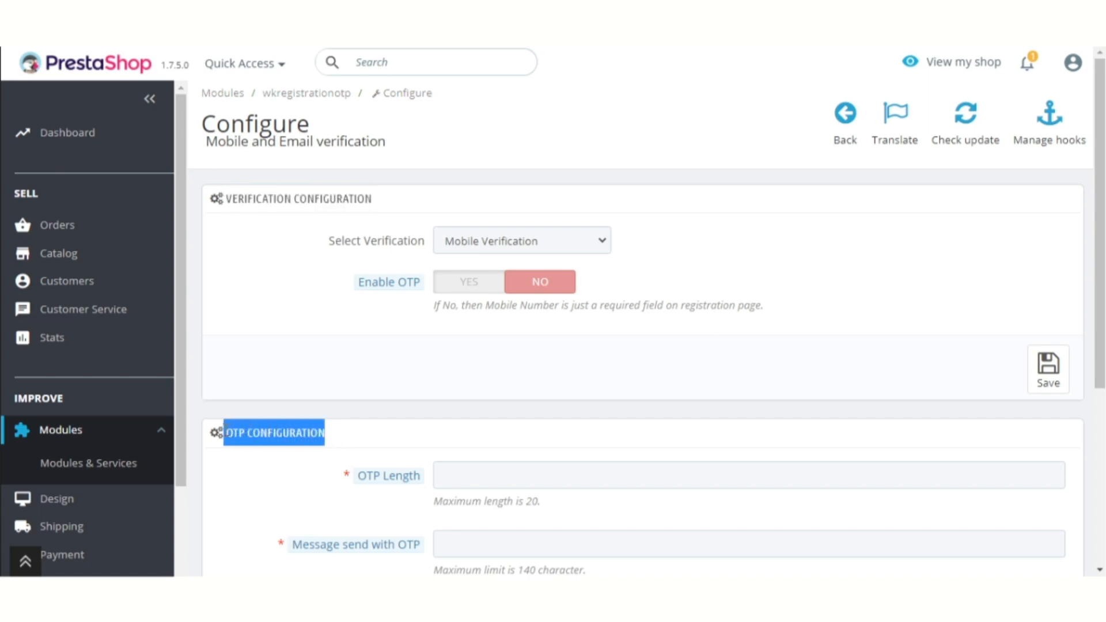
{"action": "left_click", "coordinate": [287, 387]}
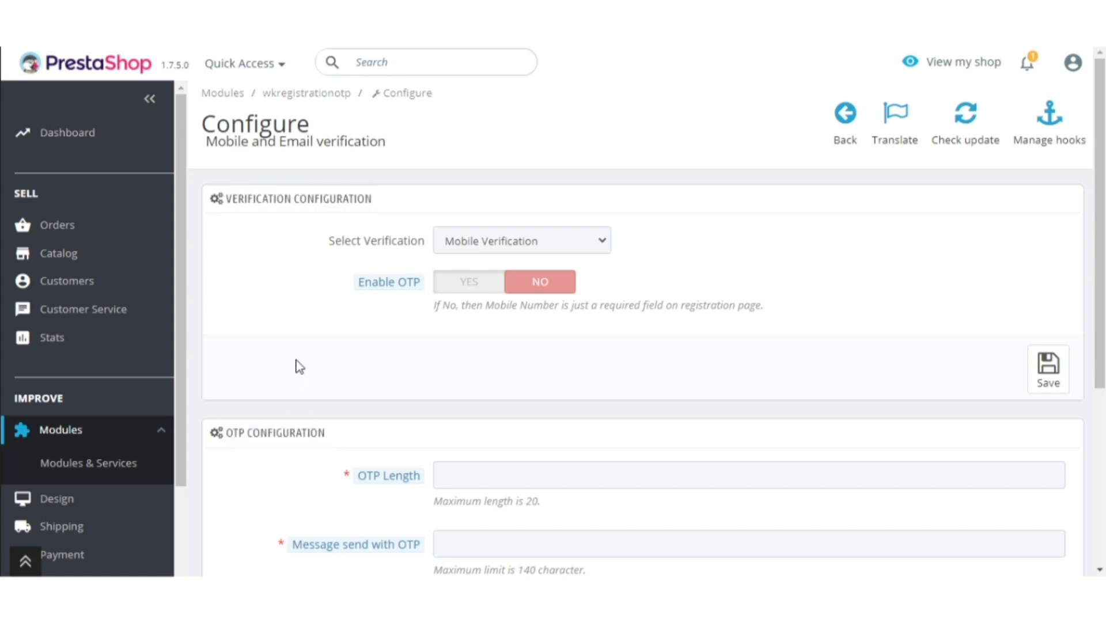
{"action": "left_click", "coordinate": [536, 242]}
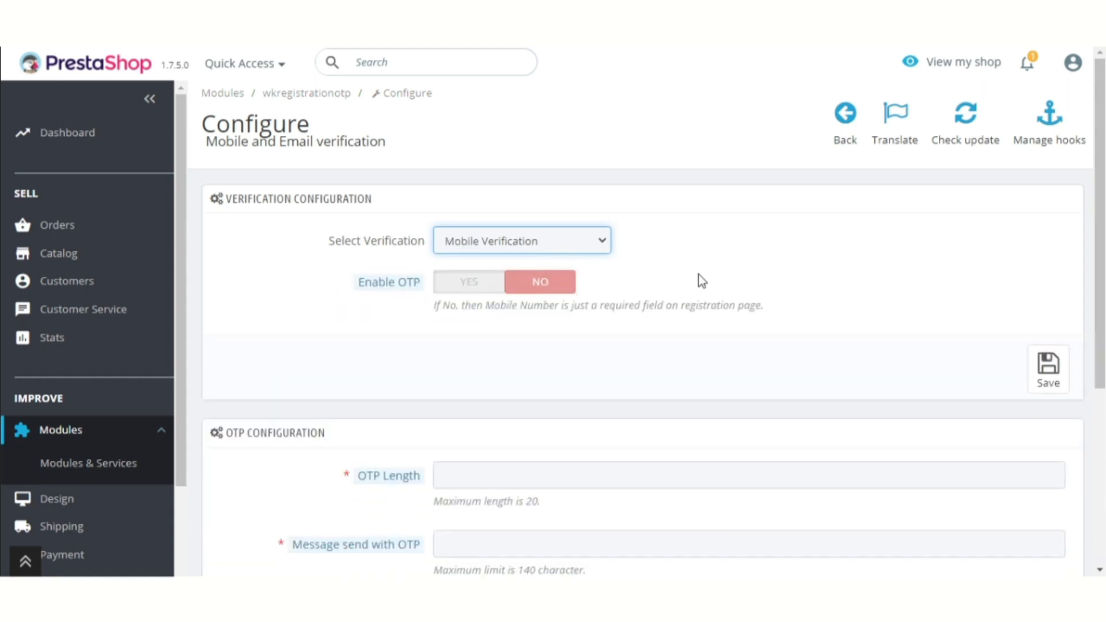
{"action": "left_click", "coordinate": [722, 269]}
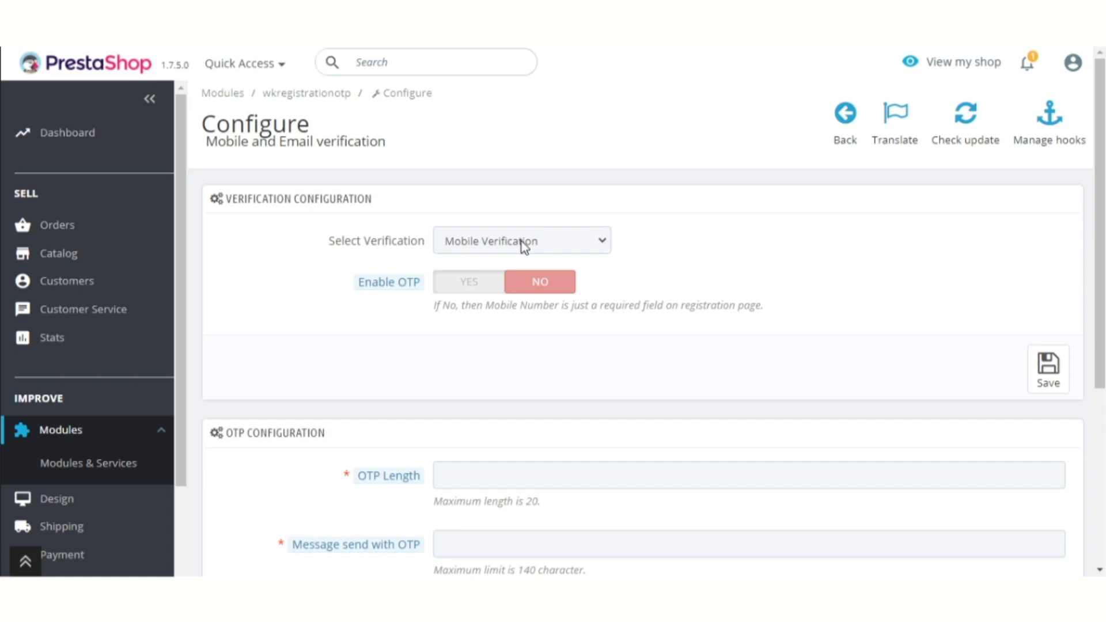
{"action": "left_click", "coordinate": [456, 291]}
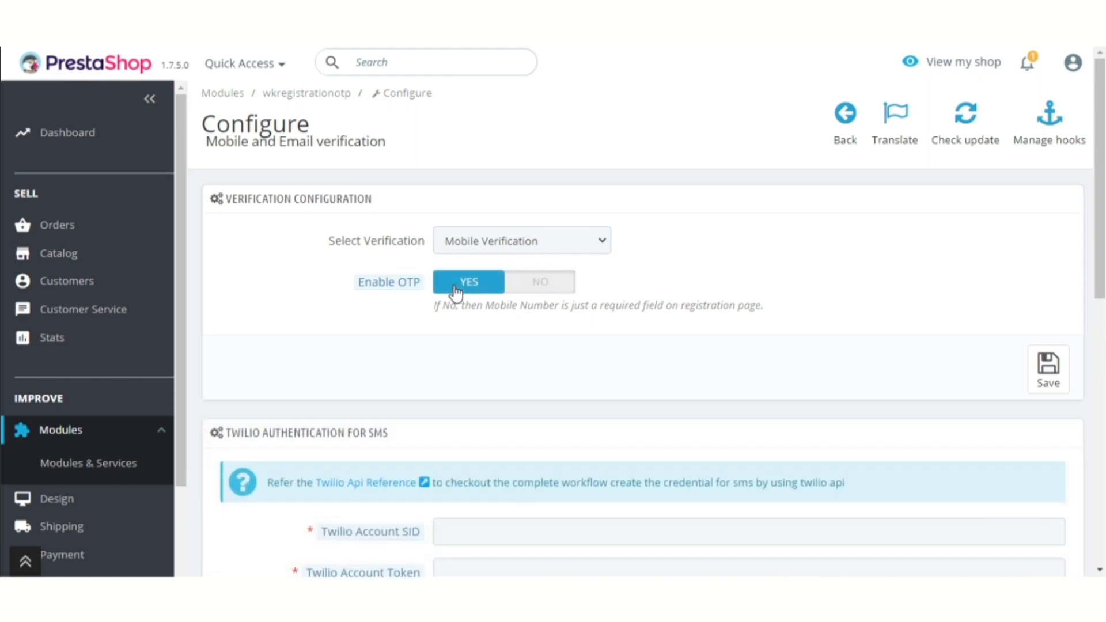
{"action": "left_click", "coordinate": [541, 286]}
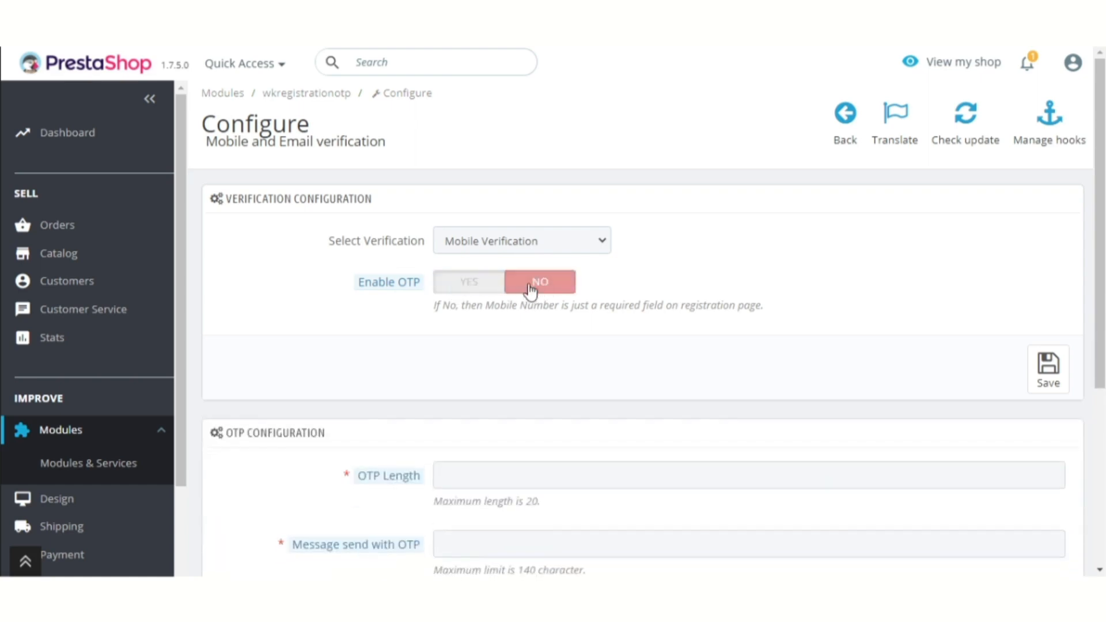
{"action": "left_click", "coordinate": [470, 282]}
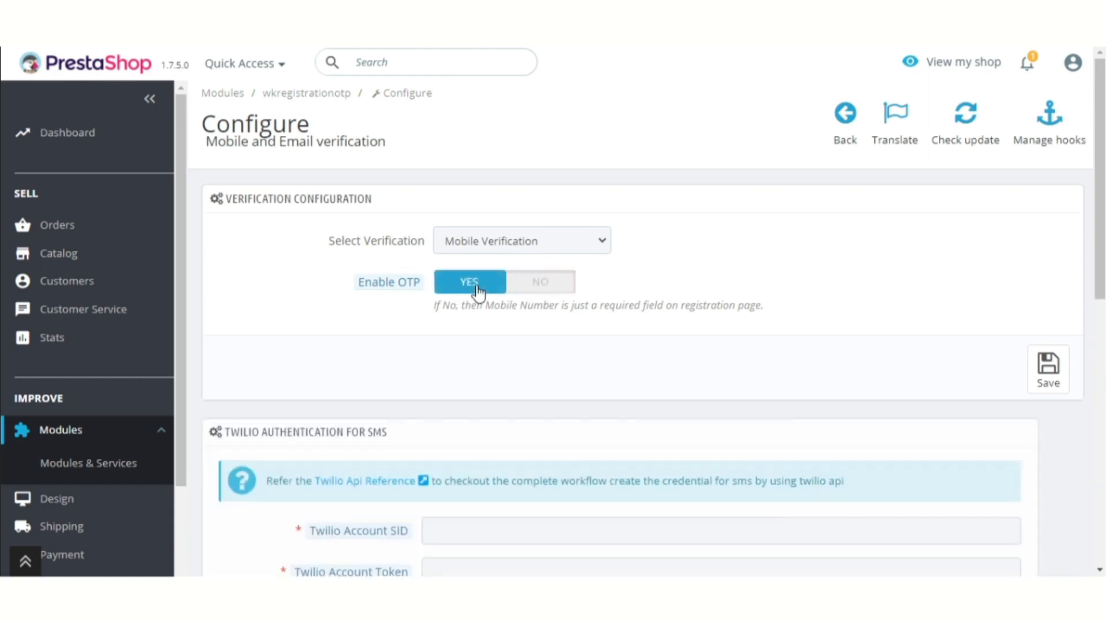
{"action": "scroll", "coordinate": [649, 359], "scroll_direction": "down", "scroll_amount": 3}
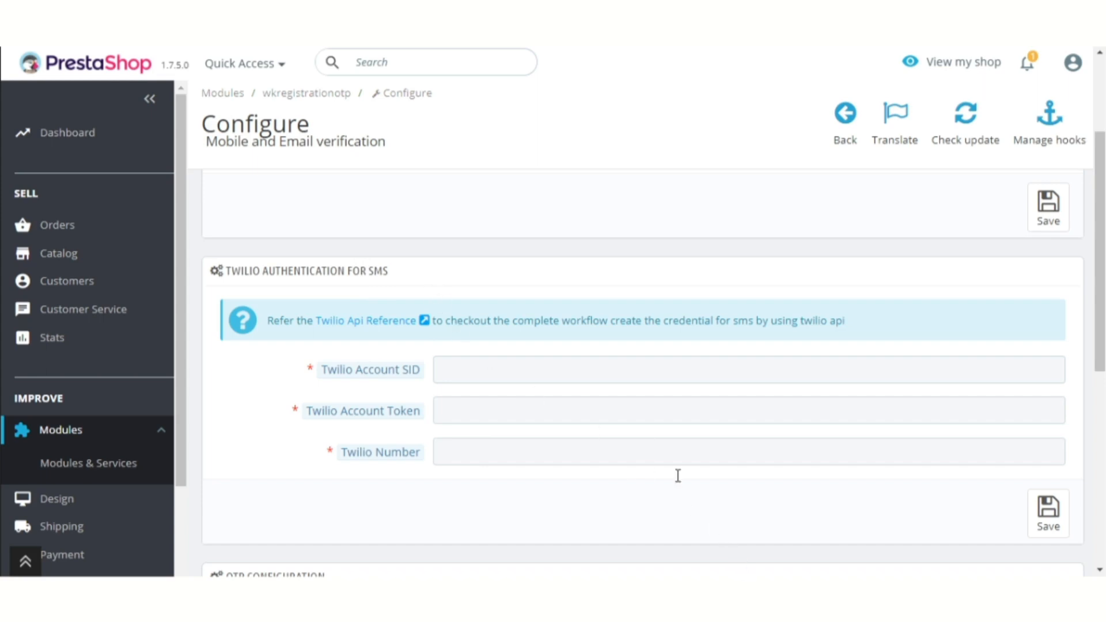
Paste the Twilio Account SID and Account Token into their fields
{"action": "left_click", "coordinate": [537, 378]}
{"action": "key", "text": "ctrl+v"}
{"action": "key", "text": "Tab"}
{"action": "left_click", "coordinate": [364, 145]}
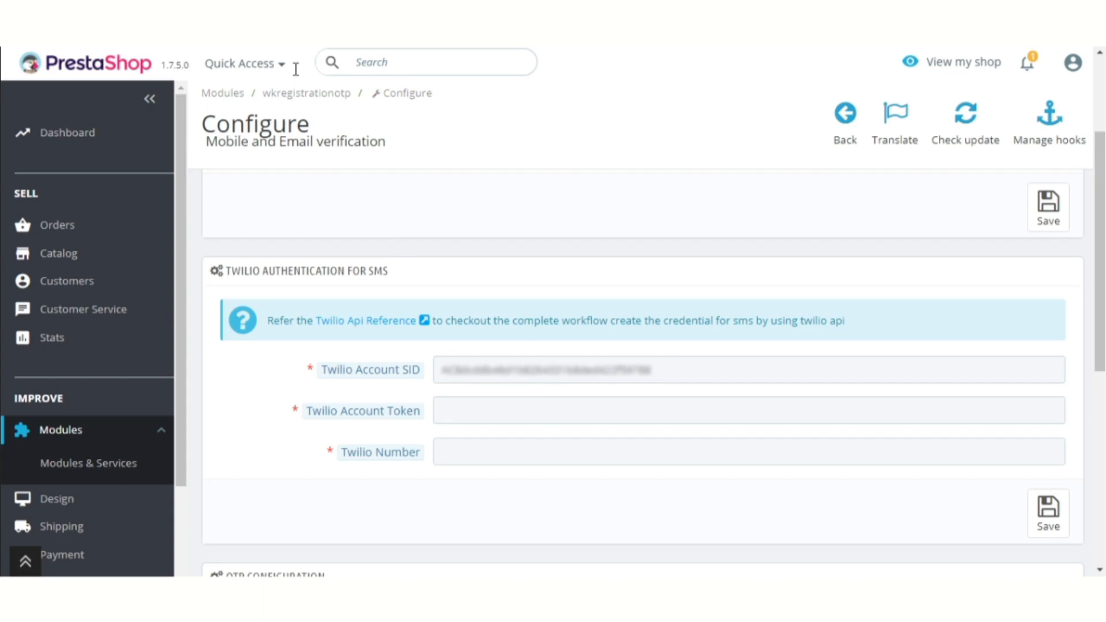
{"action": "key", "text": "Tab"}
{"action": "key", "text": "ctrl+v"}
{"action": "key", "text": "Tab"}
{"action": "left_click", "coordinate": [323, 139]}
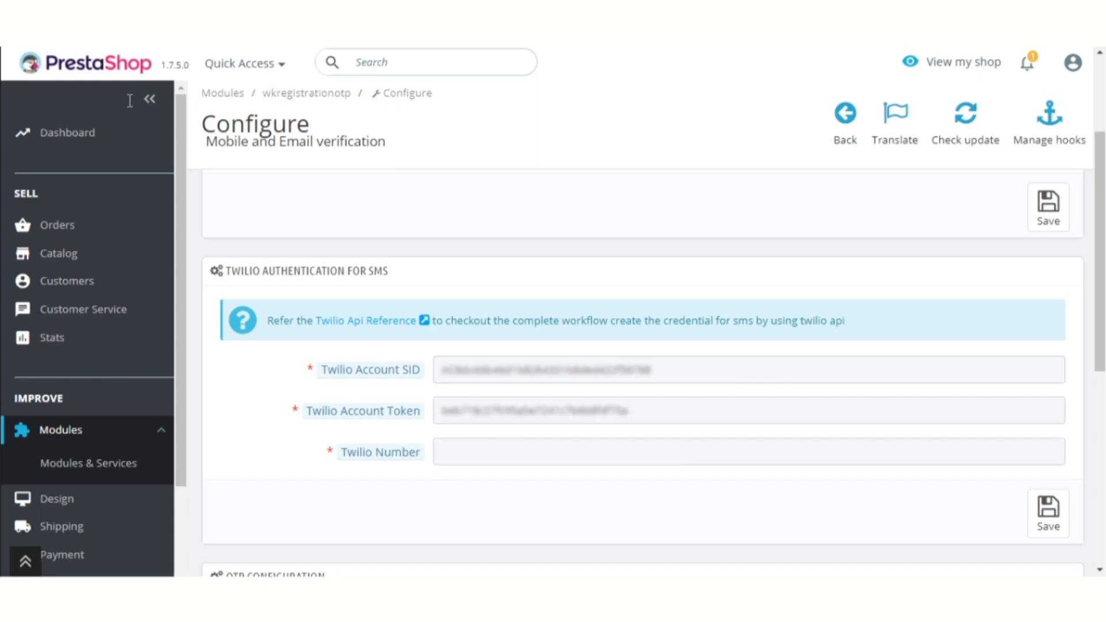
Paste the Twilio sender number into the Twilio Number field
{"action": "left_click", "coordinate": [550, 451]}
{"action": "key", "text": "ctrl+v"}
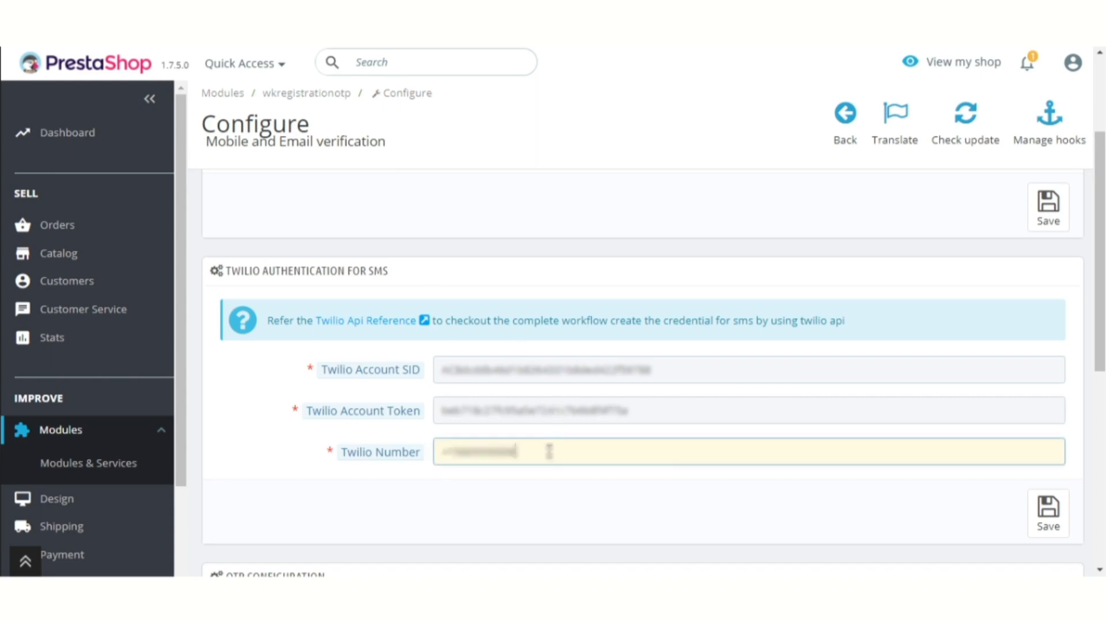
{"action": "left_click", "coordinate": [1019, 510]}
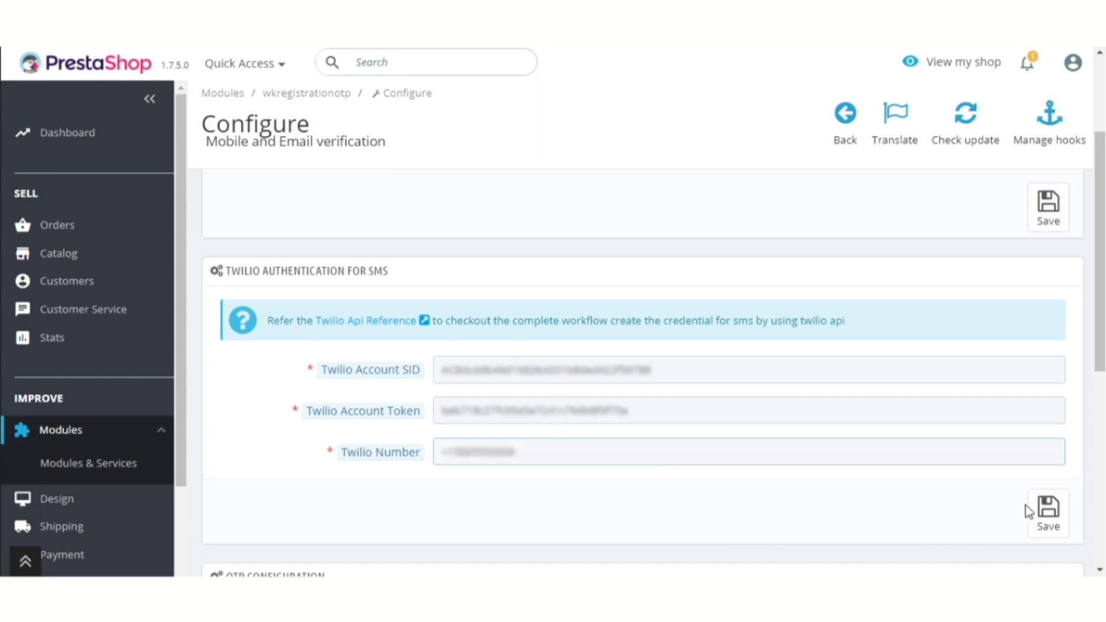
{"action": "scroll", "coordinate": [772, 436], "scroll_direction": "up", "scroll_amount": 3}
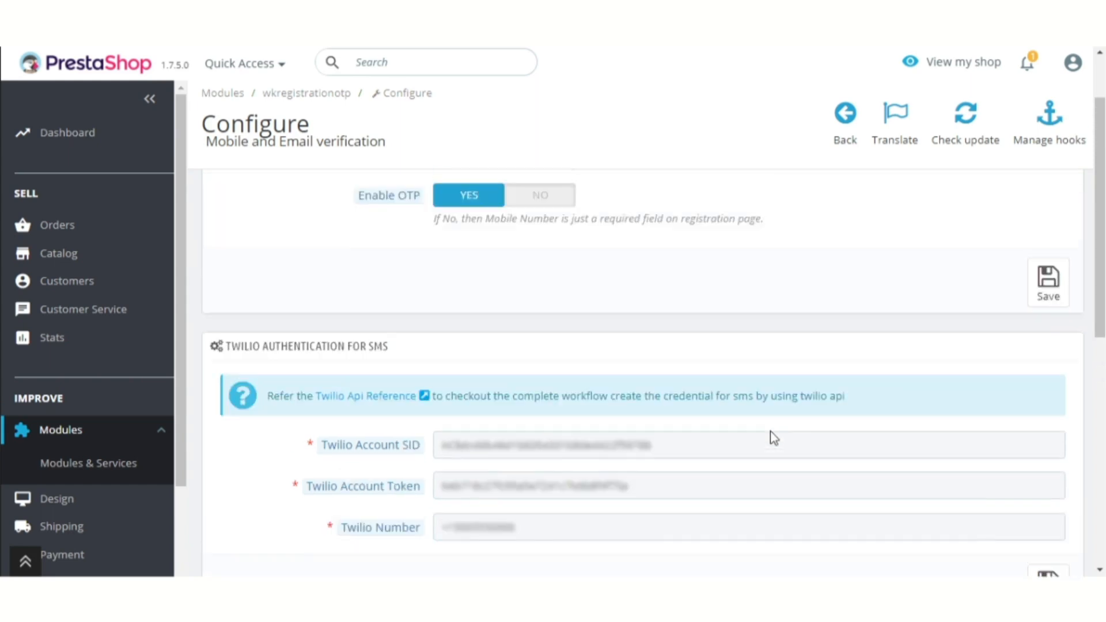
{"action": "left_click", "coordinate": [567, 251]}
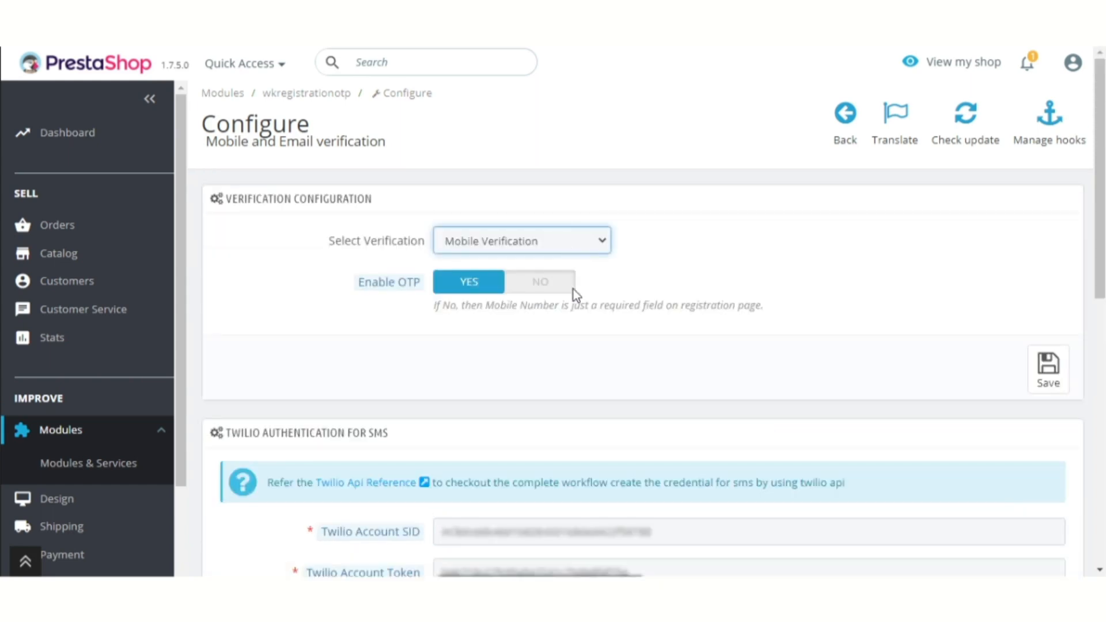
Select Email Verification by activation link, set Link Expire Time to 30, and save
{"action": "left_click", "coordinate": [573, 287]}
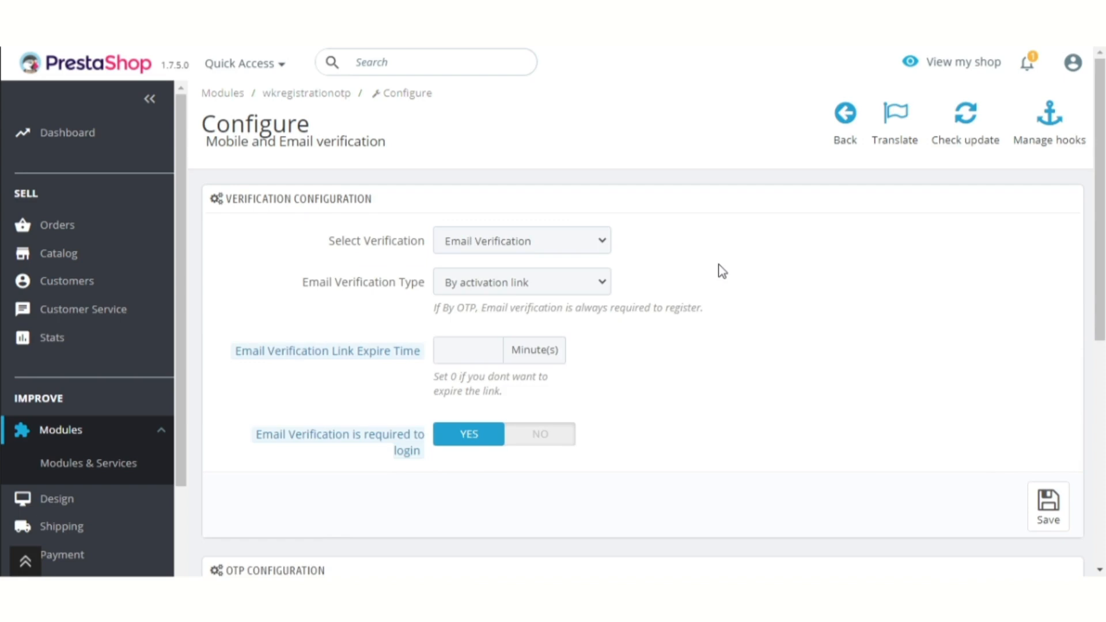
{"action": "left_click", "coordinate": [548, 278]}
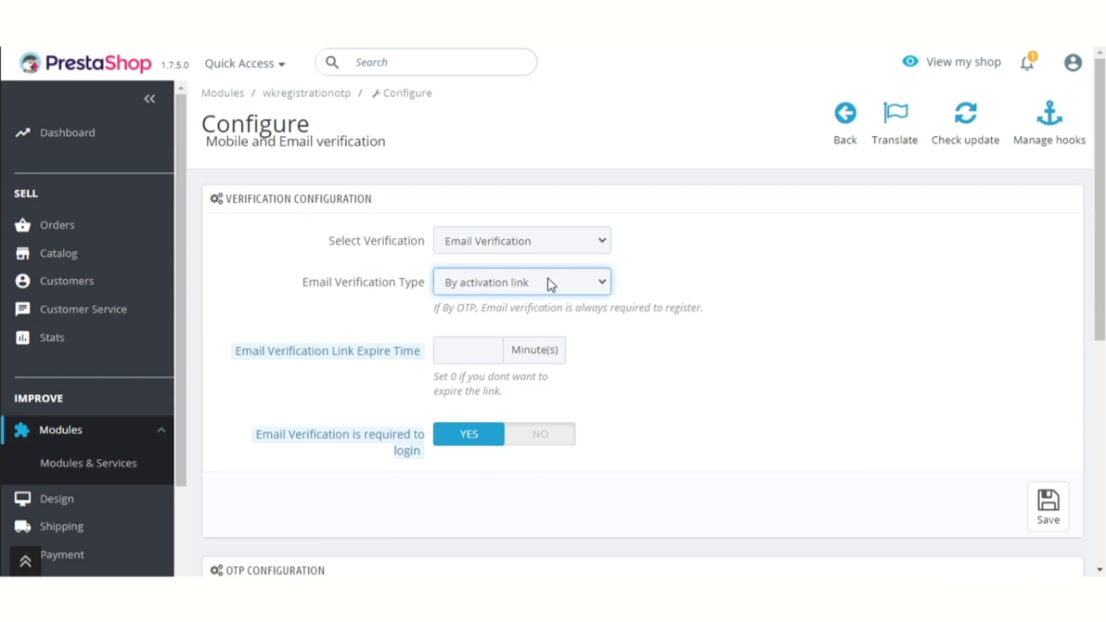
{"action": "left_click", "coordinate": [530, 321]}
{"action": "key", "text": "Up"}
{"action": "left_click", "coordinate": [724, 262]}
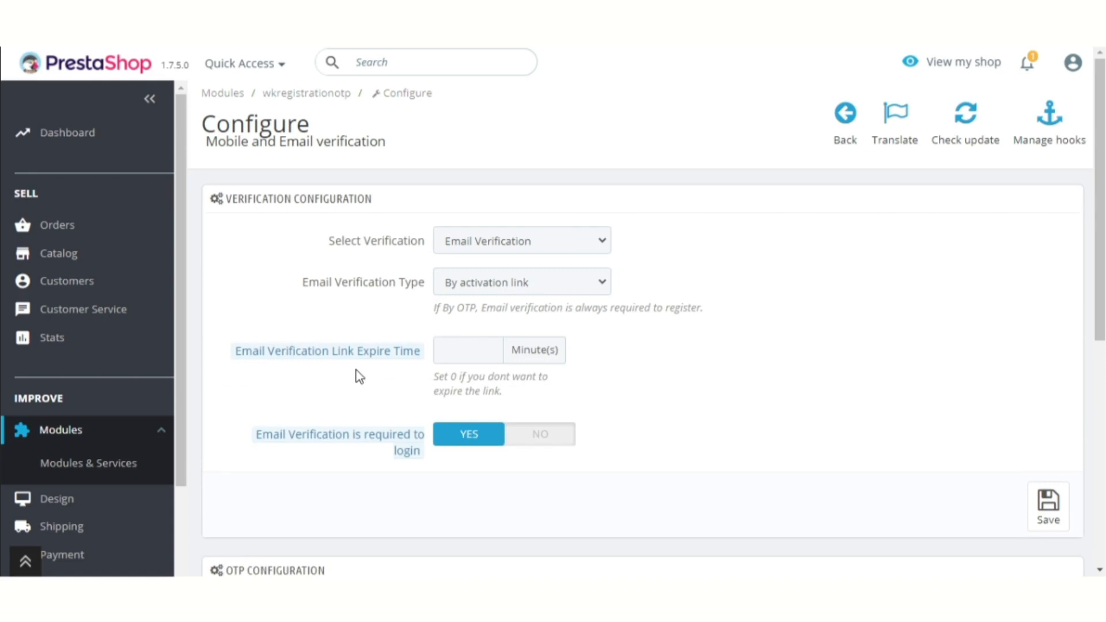
{"action": "left_click", "coordinate": [449, 354]}
{"action": "type", "text": "30"}
{"action": "left_click", "coordinate": [1055, 509]}
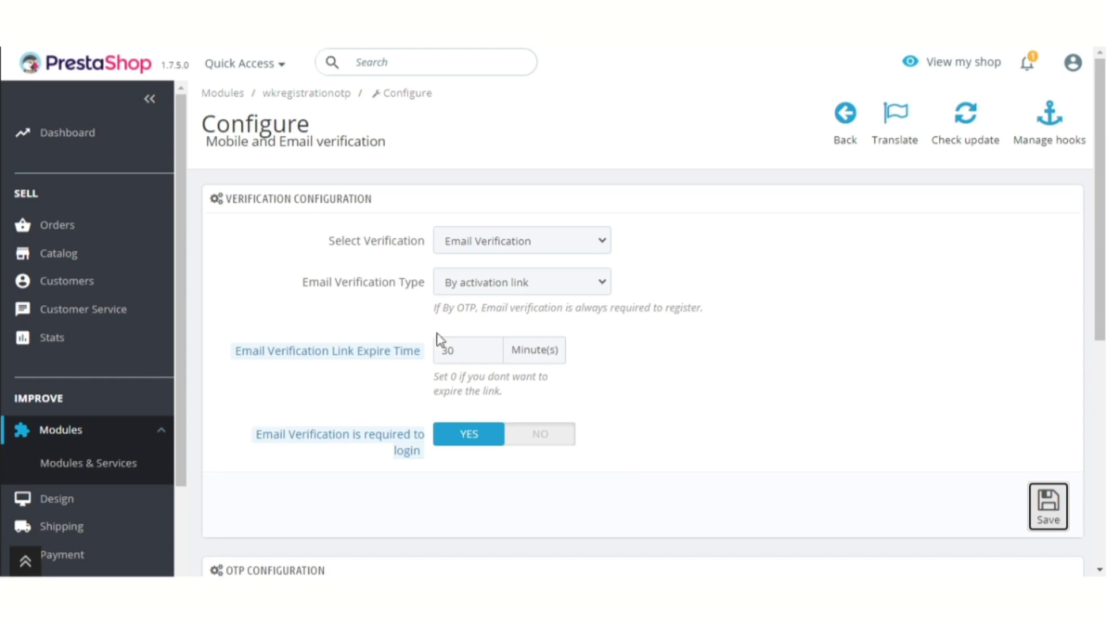
Enter OTP length 6, message 'Your pTP is :', 3 attempts and resend duration 1, then save
{"action": "scroll", "coordinate": [770, 468], "scroll_direction": "down", "scroll_amount": 5}
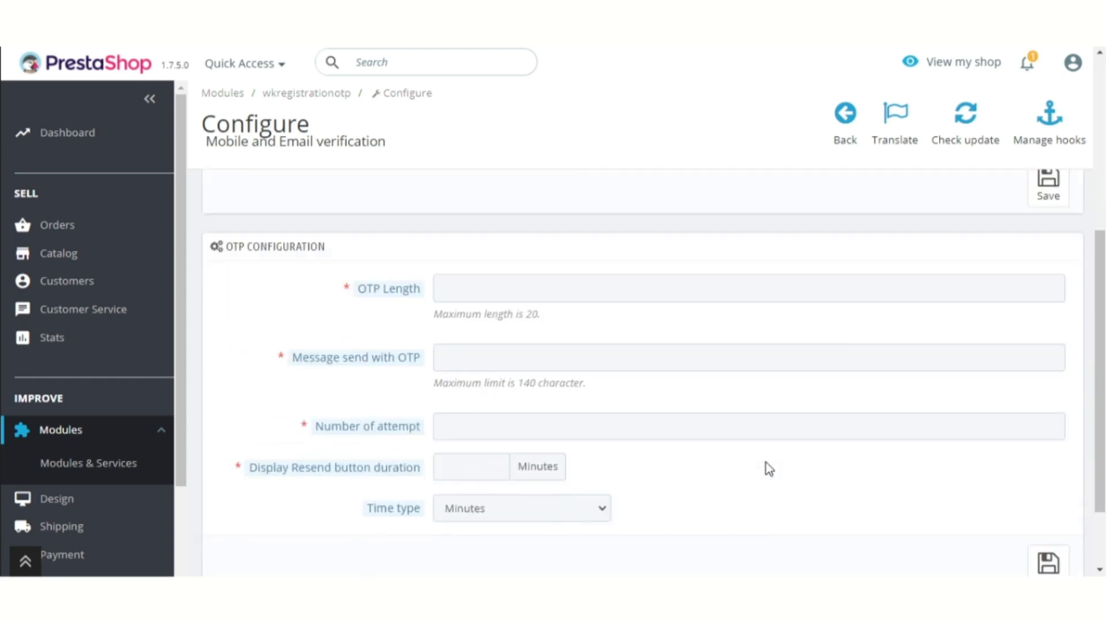
{"action": "left_click", "coordinate": [461, 283]}
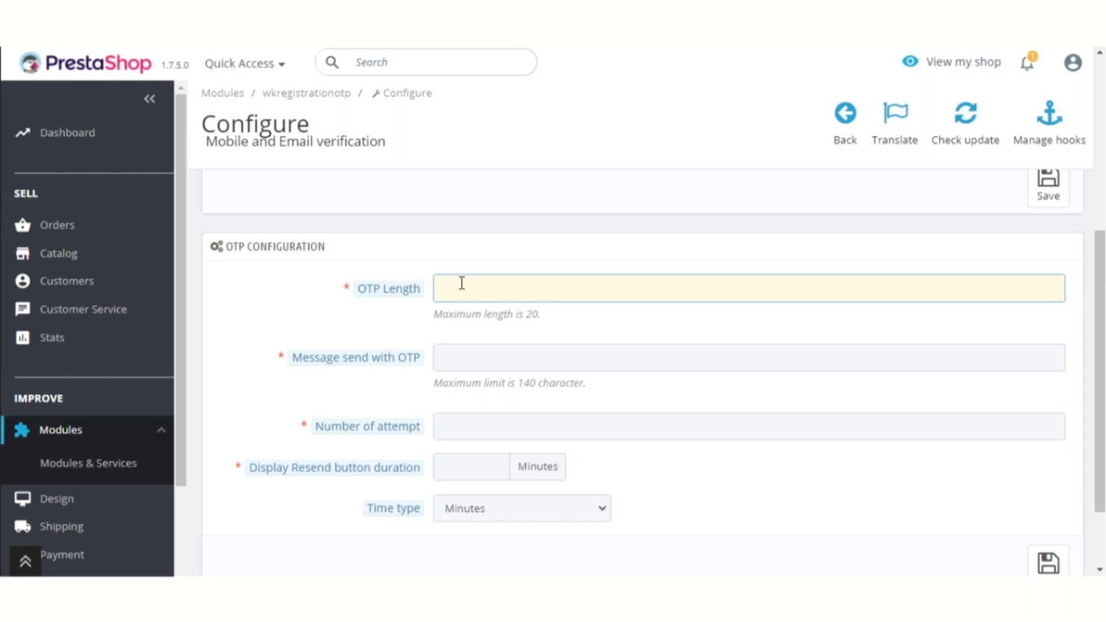
{"action": "type", "text": "6"}
{"action": "left_click", "coordinate": [470, 360]}
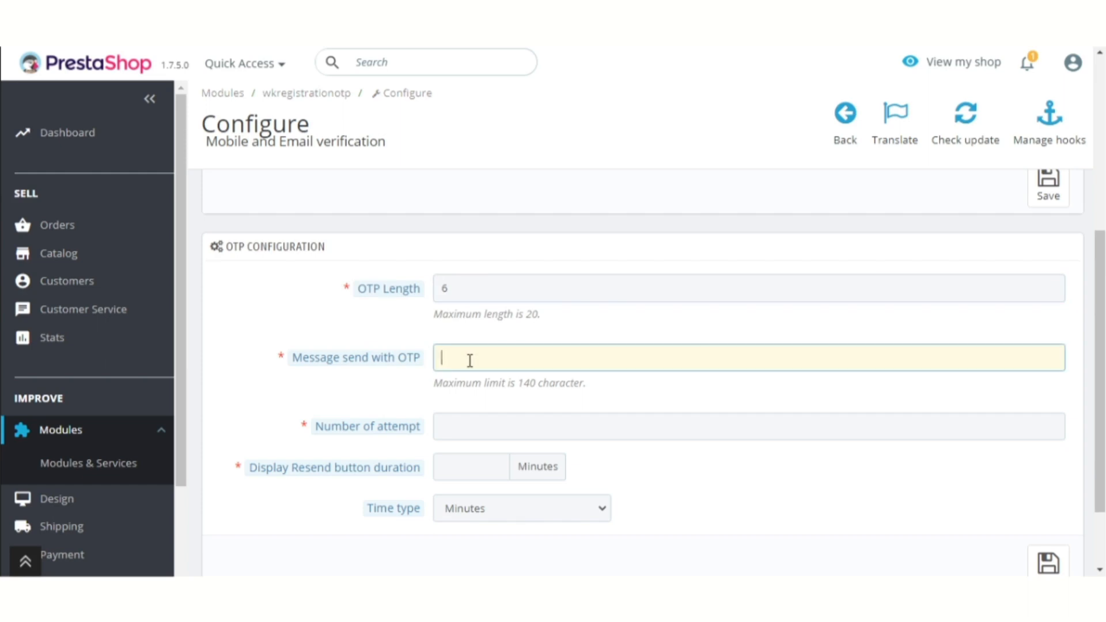
{"action": "type", "text": "Your p"}
{"action": "type", "text": "TP is :"}
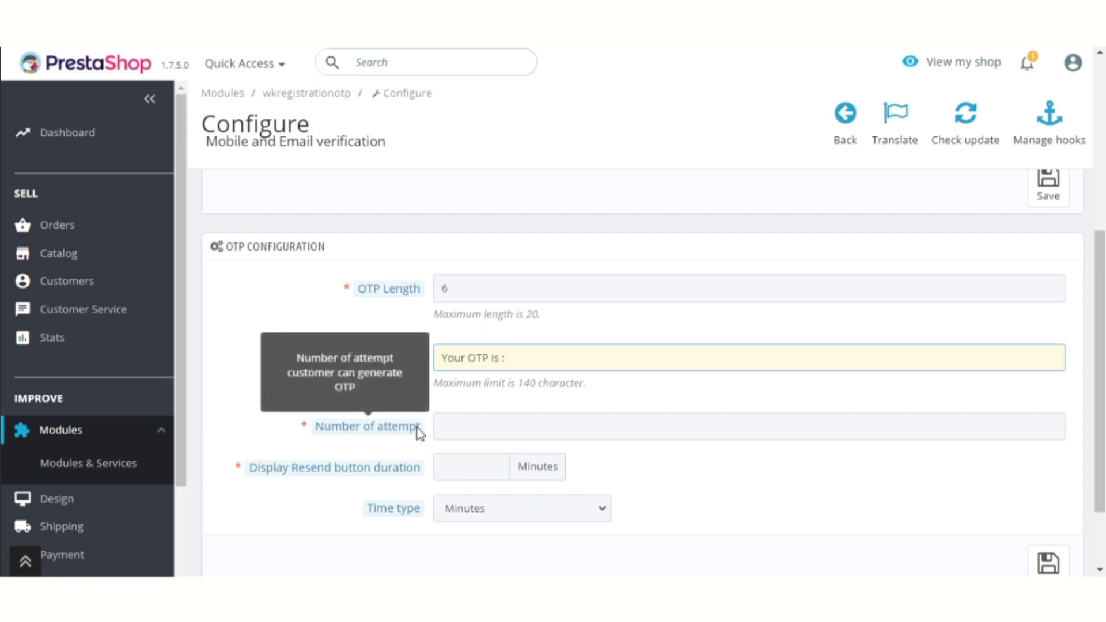
{"action": "left_click", "coordinate": [458, 426]}
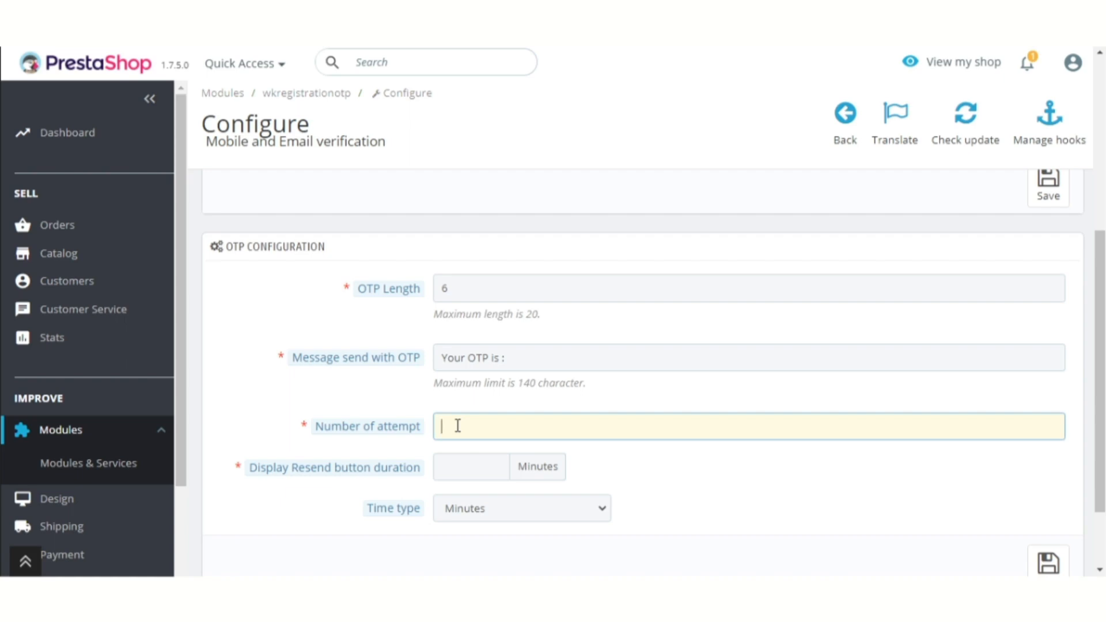
{"action": "type", "text": "3"}
{"action": "left_click", "coordinate": [342, 520]}
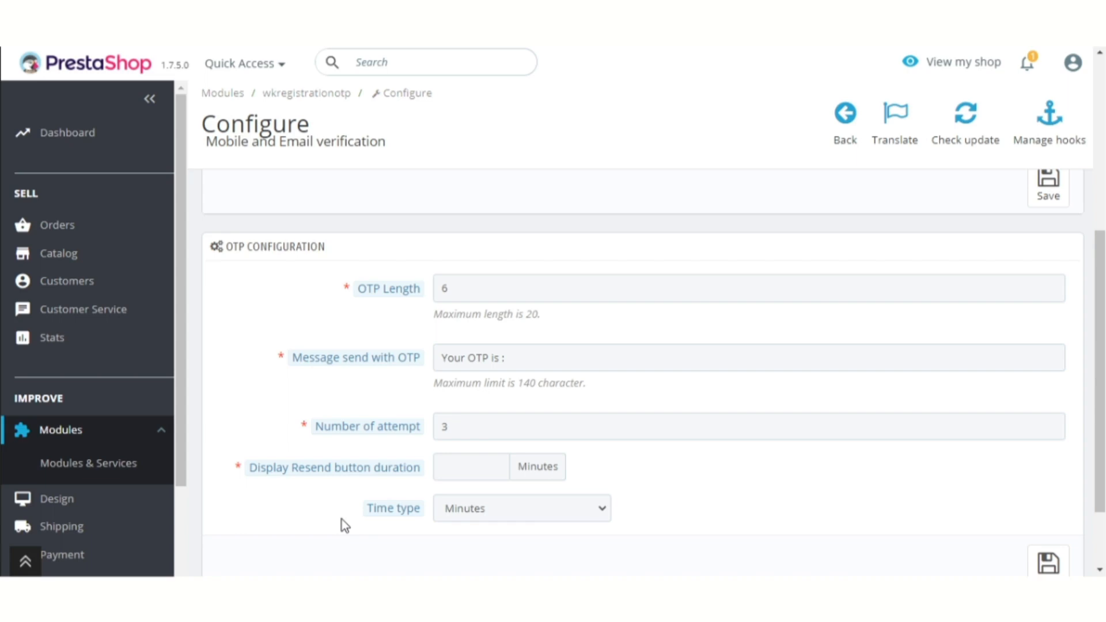
{"action": "left_click", "coordinate": [469, 471]}
{"action": "type", "text": "1"}
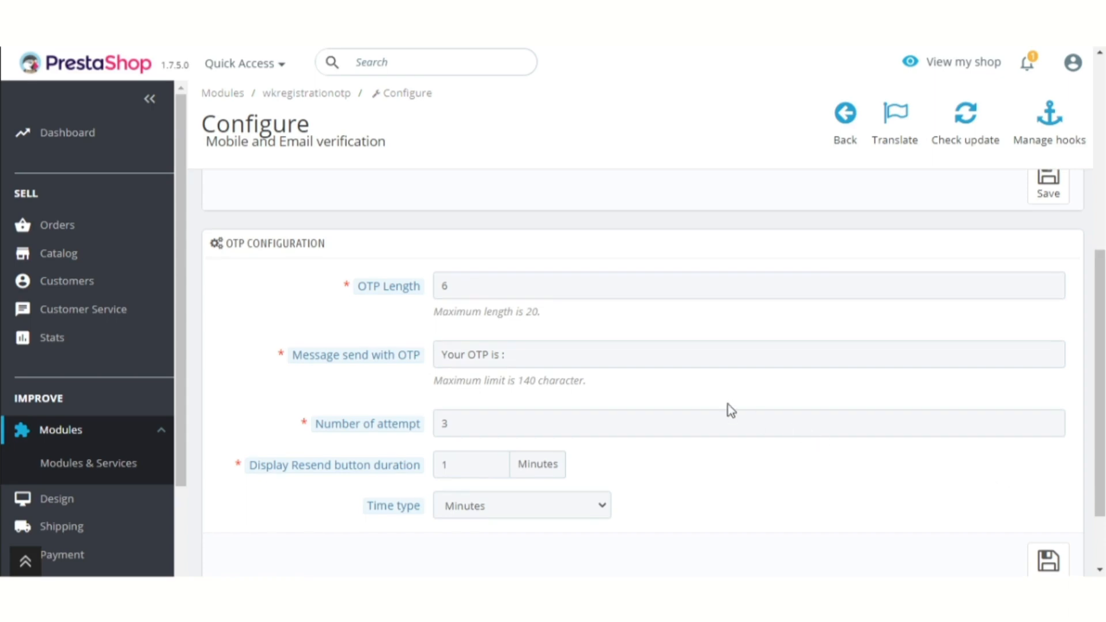
{"action": "scroll", "coordinate": [728, 403], "scroll_direction": "down", "scroll_amount": 3}
{"action": "left_click", "coordinate": [1049, 476]}
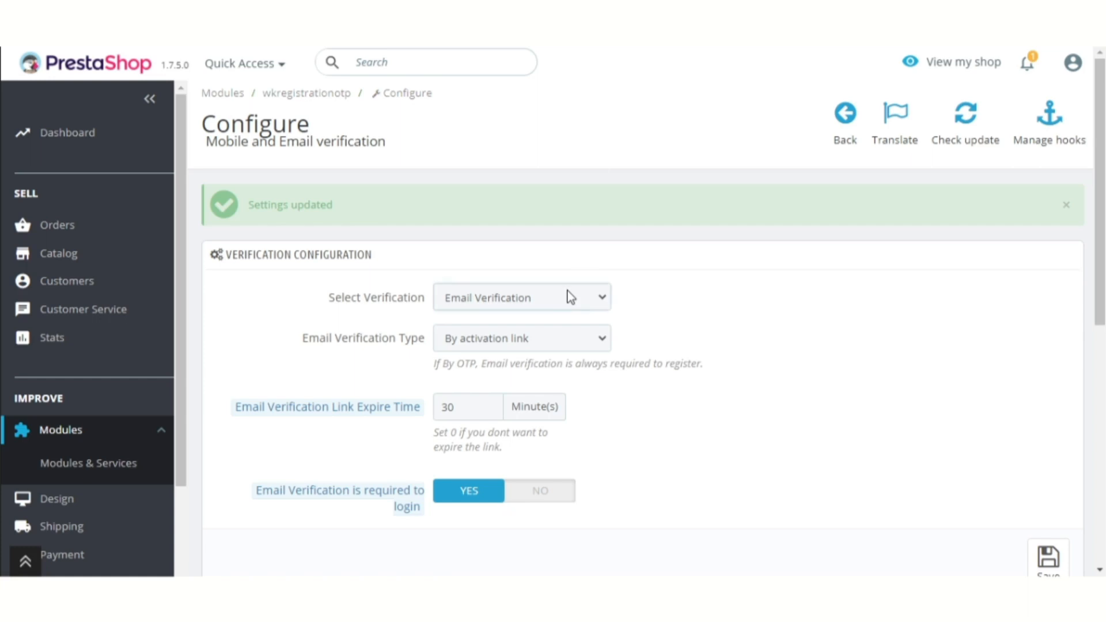
Select Mobile Verification and set Enable OTP to No
{"action": "left_click", "coordinate": [568, 296]}
{"action": "left_click", "coordinate": [530, 338]}
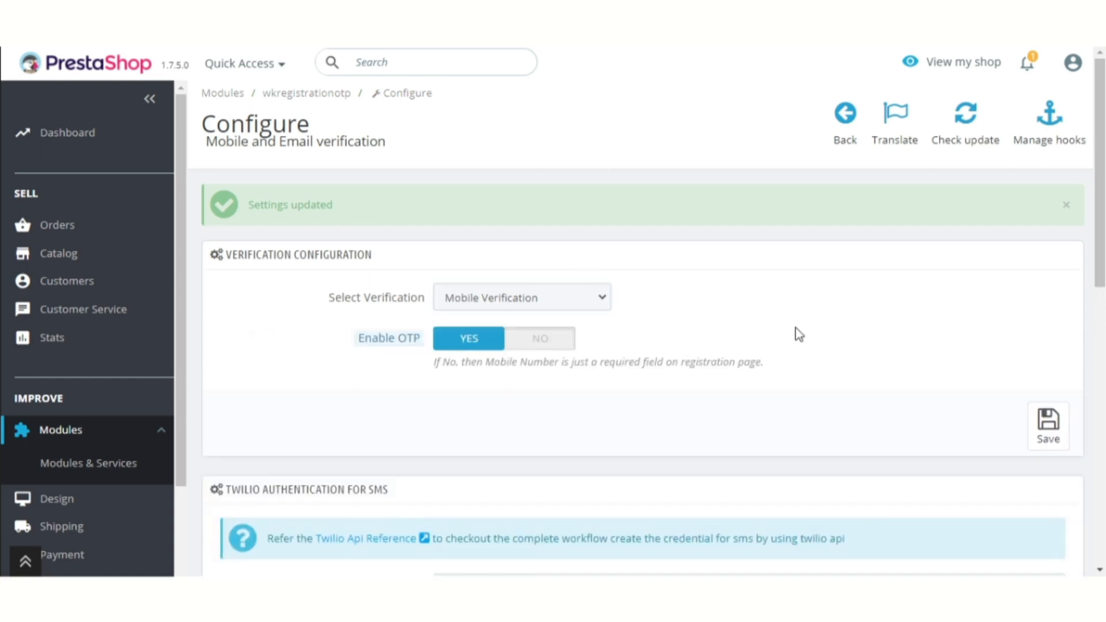
{"action": "left_click", "coordinate": [533, 341]}
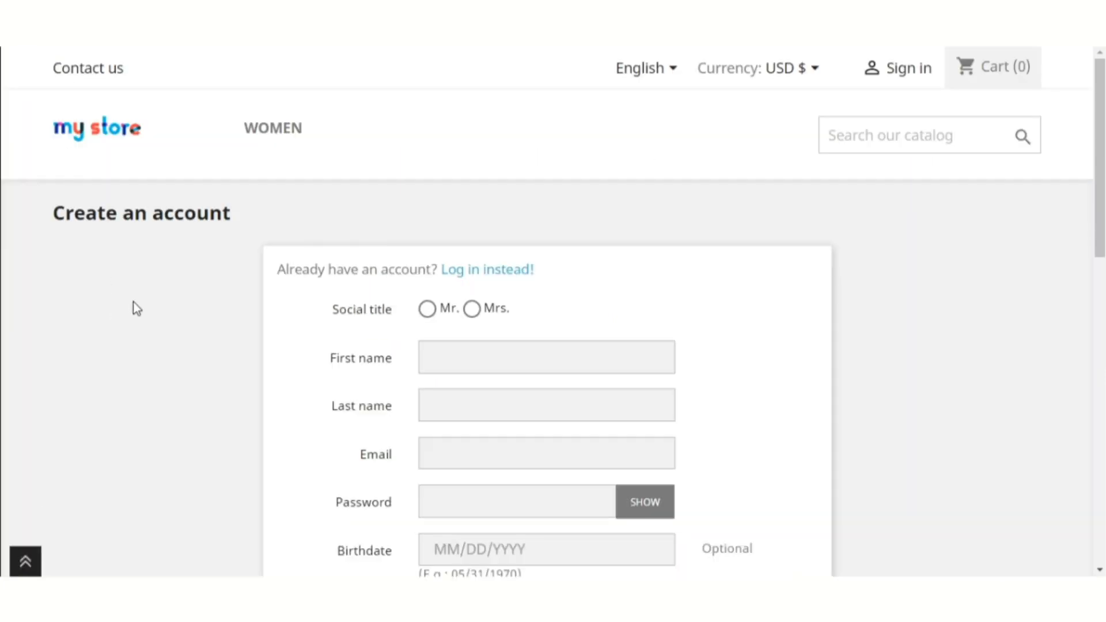
Check the Mobile number field on the storefront registration form
{"action": "scroll", "coordinate": [326, 346], "scroll_direction": "down", "scroll_amount": 5}
{"action": "scroll", "coordinate": [327, 345], "scroll_direction": "down", "scroll_amount": 2}
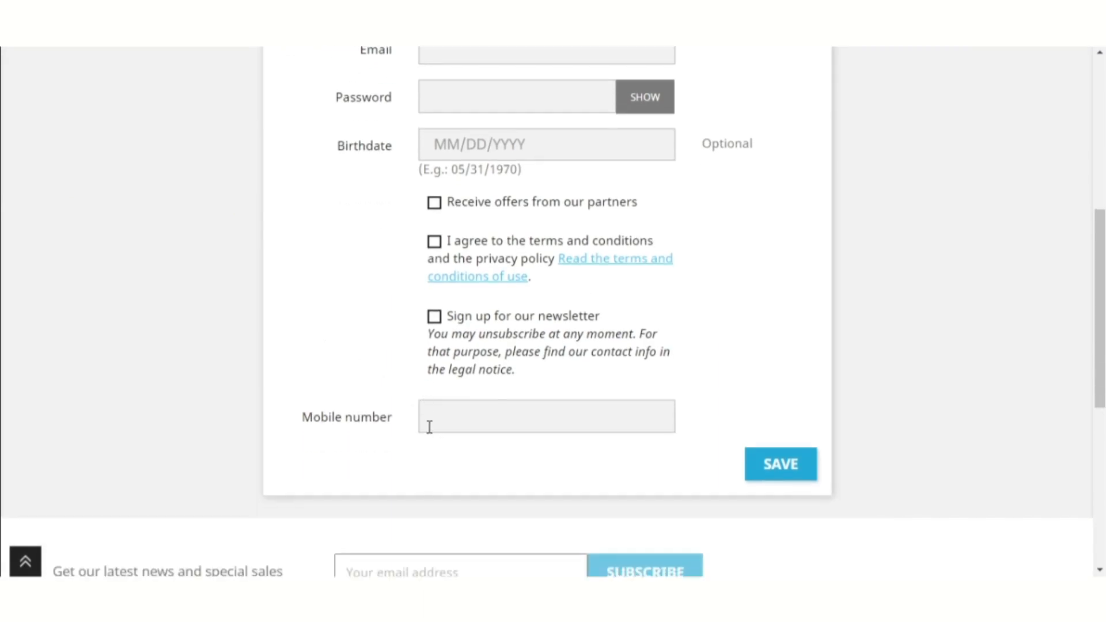
{"action": "left_click", "coordinate": [453, 424]}
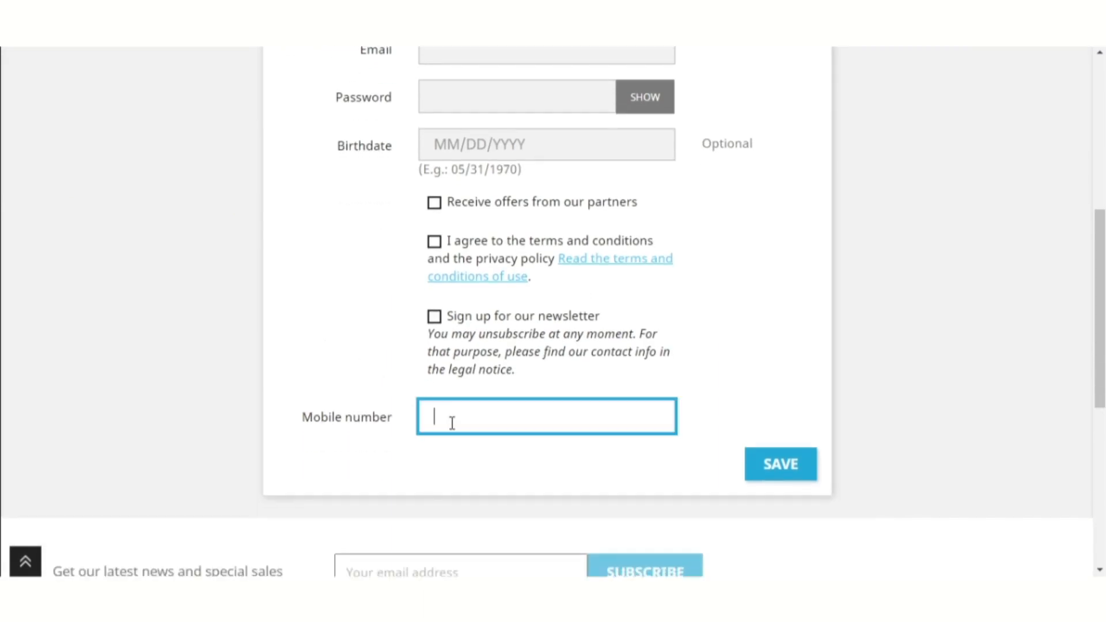
{"action": "left_click", "coordinate": [375, 397]}
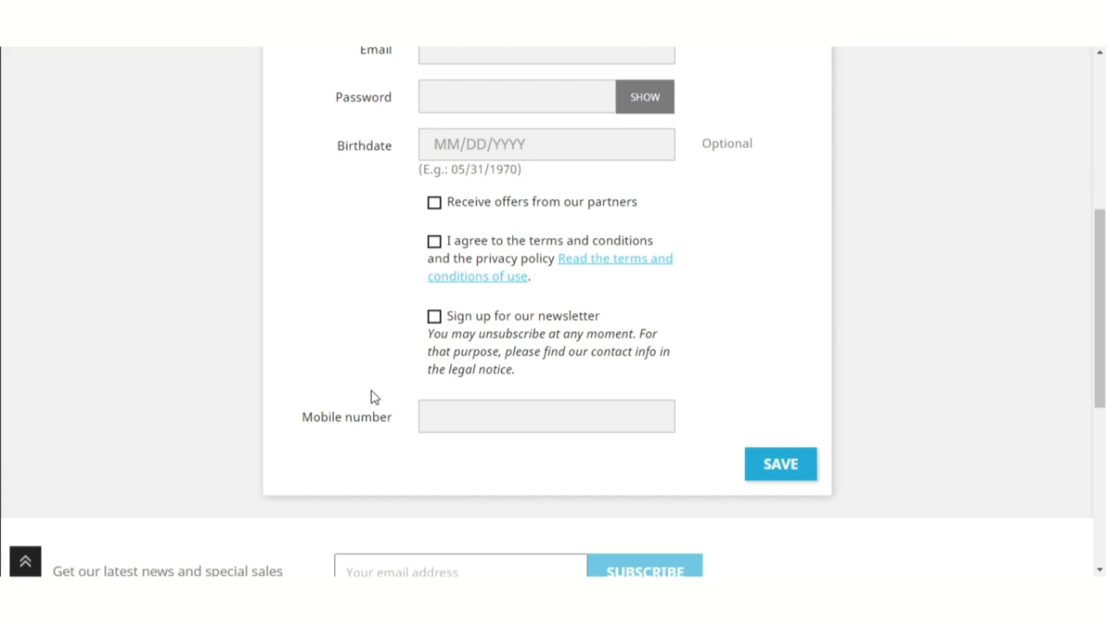
{"action": "scroll", "coordinate": [374, 397], "scroll_direction": "up", "scroll_amount": 8}
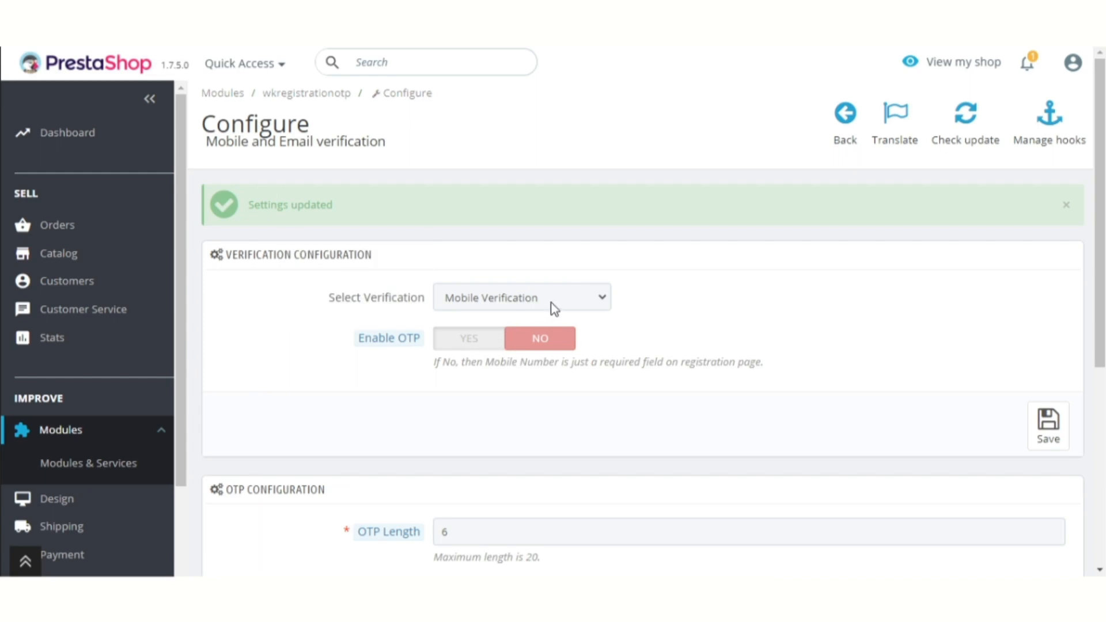
Set Enable OTP back to Yes, save, and check the form's Enter OTP field and Send OTP button
{"action": "left_click", "coordinate": [459, 346]}
{"action": "left_click", "coordinate": [1047, 432]}
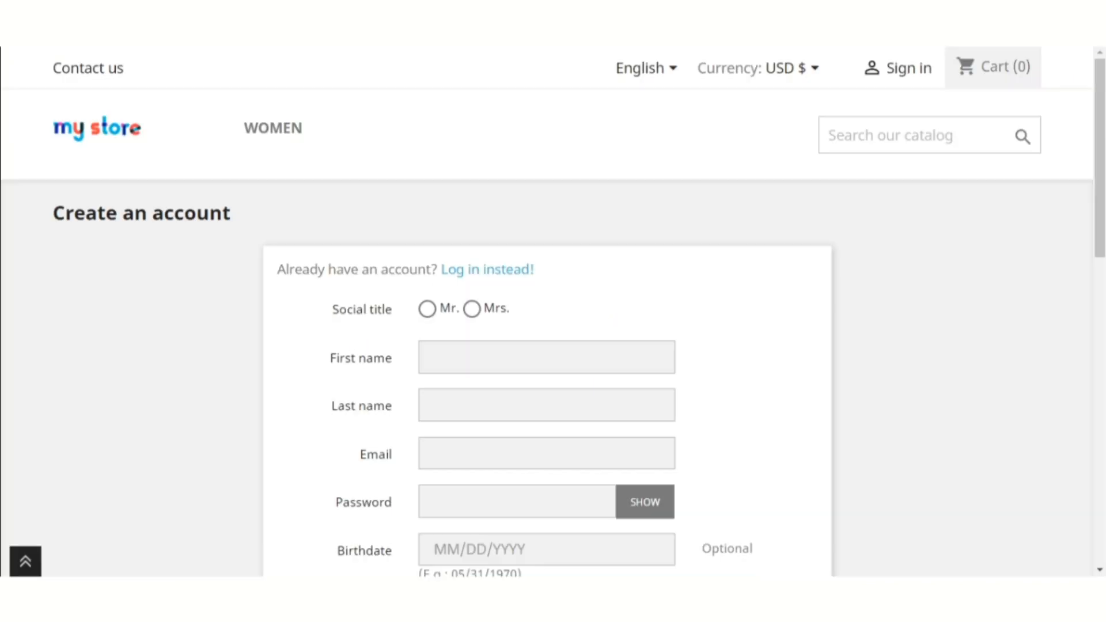
{"action": "scroll", "coordinate": [386, 386], "scroll_direction": "down", "scroll_amount": 5}
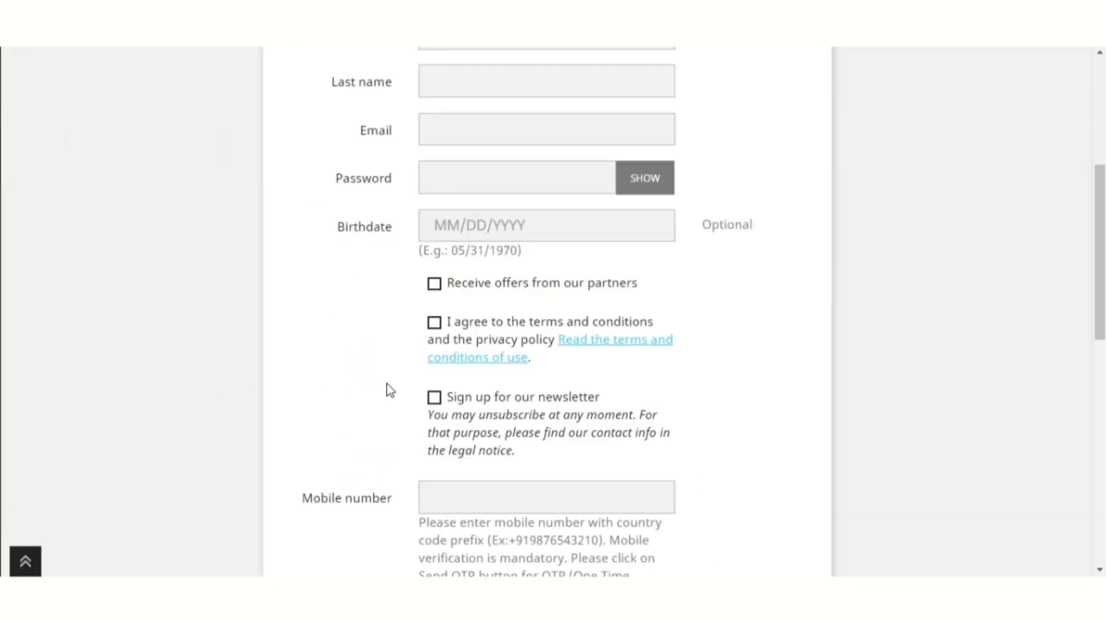
{"action": "scroll", "coordinate": [381, 374], "scroll_direction": "down", "scroll_amount": 4}
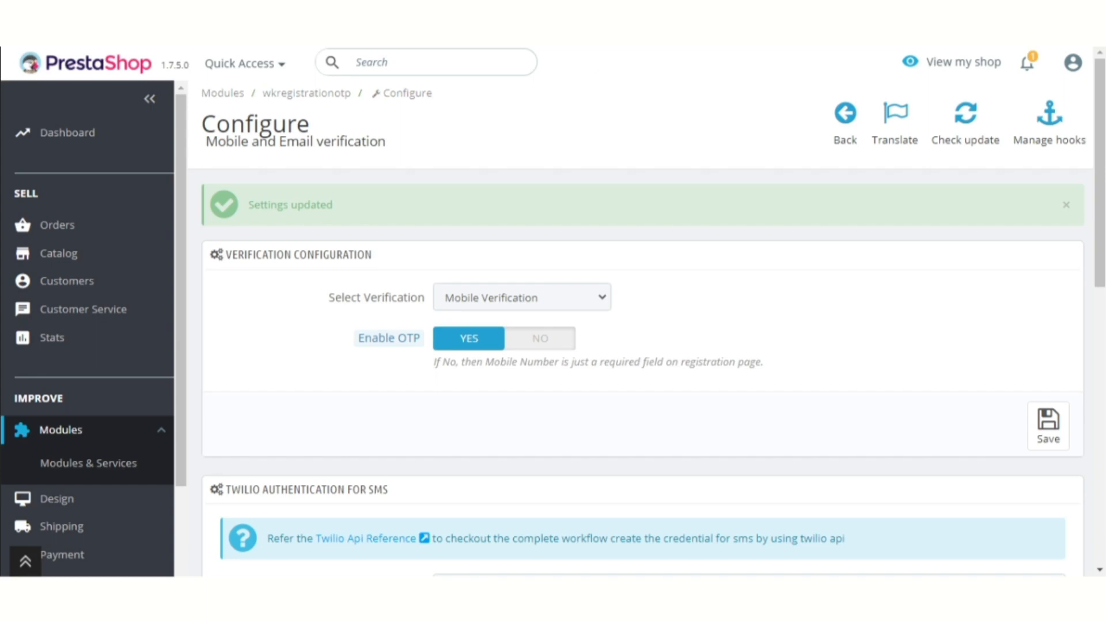
{"action": "left_click", "coordinate": [544, 306]}
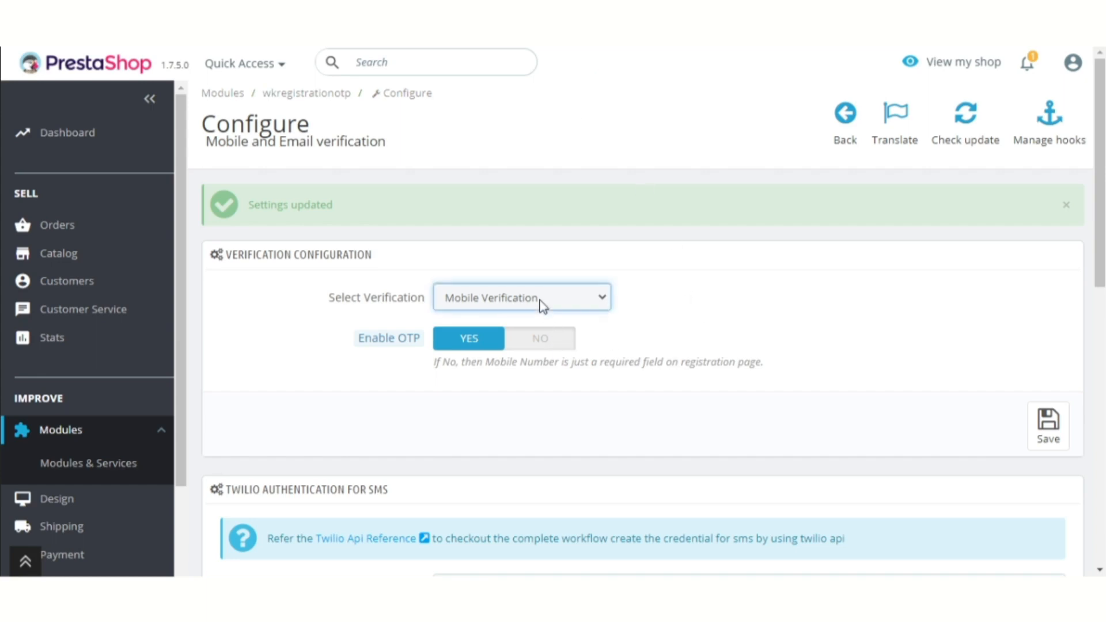
Change Select Verification to Email Verification and save
{"action": "key", "text": "Down"}
{"action": "left_click", "coordinate": [737, 331]}
{"action": "left_click", "coordinate": [1048, 427]}
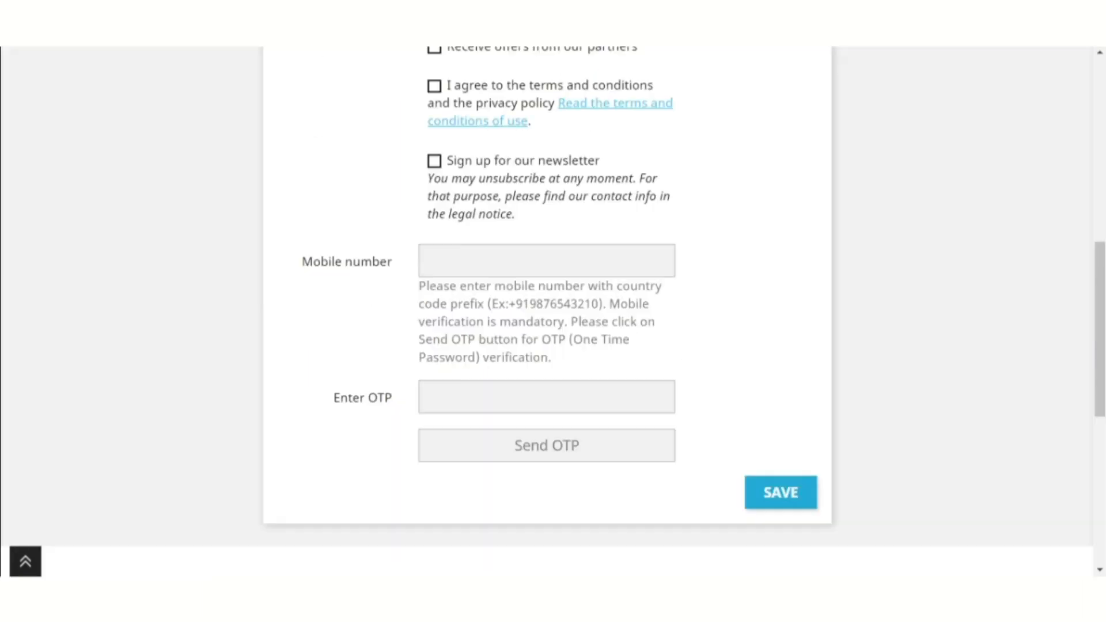
Bring up the storefront Create an account form showing the email OTP field
{"action": "scroll", "coordinate": [210, 156], "scroll_direction": "up", "scroll_amount": 10}
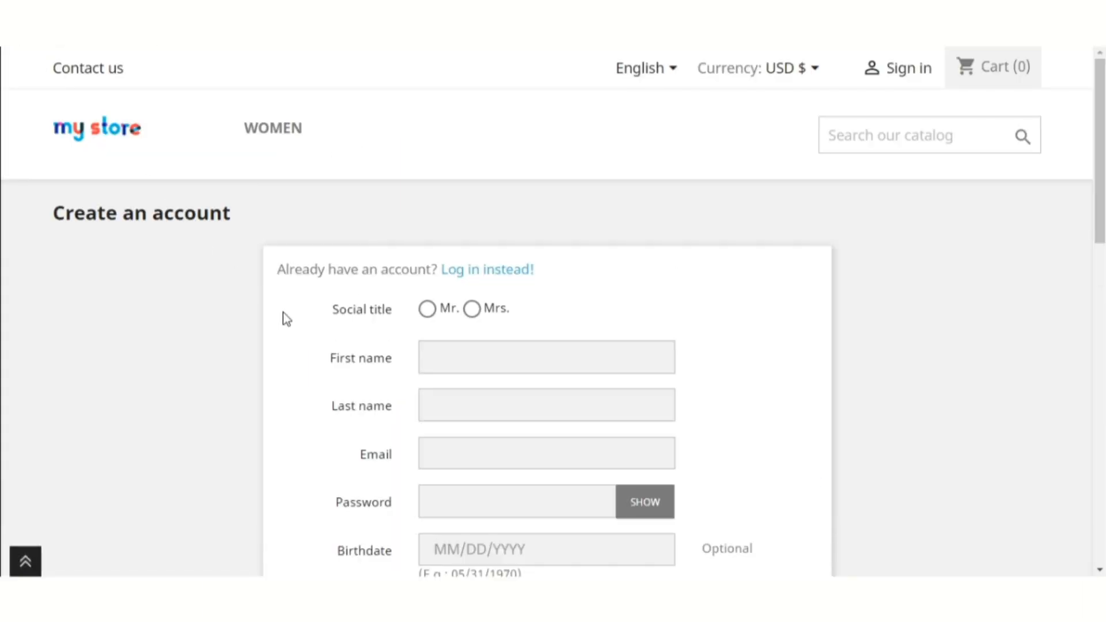
{"action": "scroll", "coordinate": [287, 317], "scroll_direction": "down", "scroll_amount": 7}
{"action": "scroll", "coordinate": [283, 317], "scroll_direction": "down", "scroll_amount": 2}
{"action": "left_click_drag", "start_coordinate": [392, 336], "coordinate": [316, 338]}
{"action": "left_click", "coordinate": [335, 369]}
{"action": "scroll", "coordinate": [361, 381], "scroll_direction": "up", "scroll_amount": 8}
Fill in the Mr. title and the test customer's first name, last name, email and password
{"action": "left_click", "coordinate": [427, 310]}
{"action": "left_click", "coordinate": [454, 356]}
{"action": "type", "text": "Peter"}
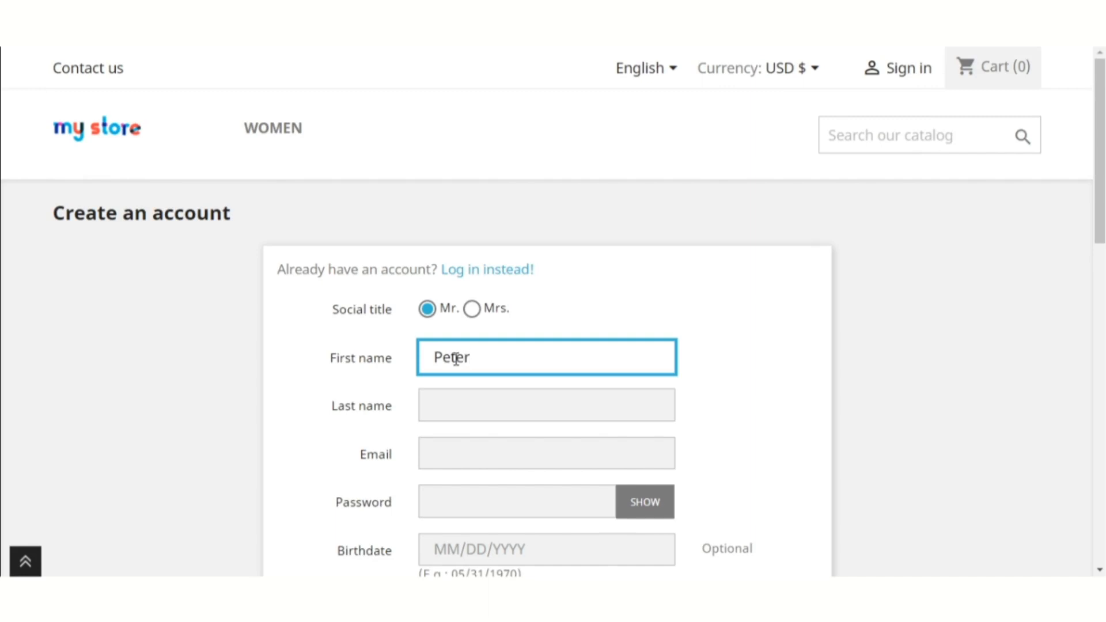
{"action": "key", "text": "Tab"}
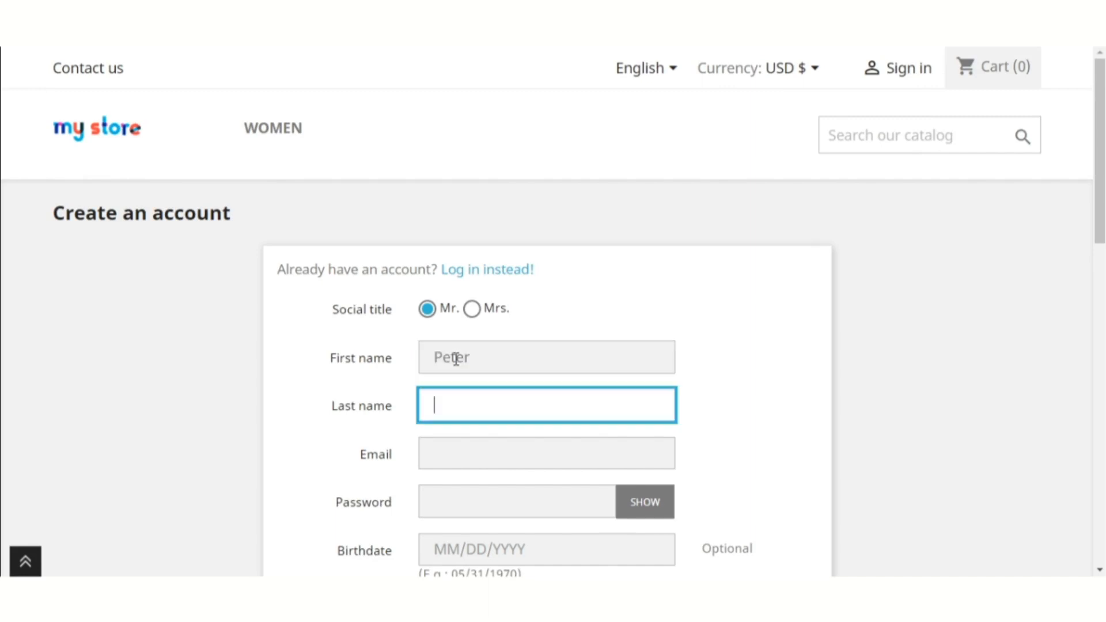
{"action": "type", "text": "Doe"}
{"action": "key", "text": "Tab"}
{"action": "type", "text": "peter"}
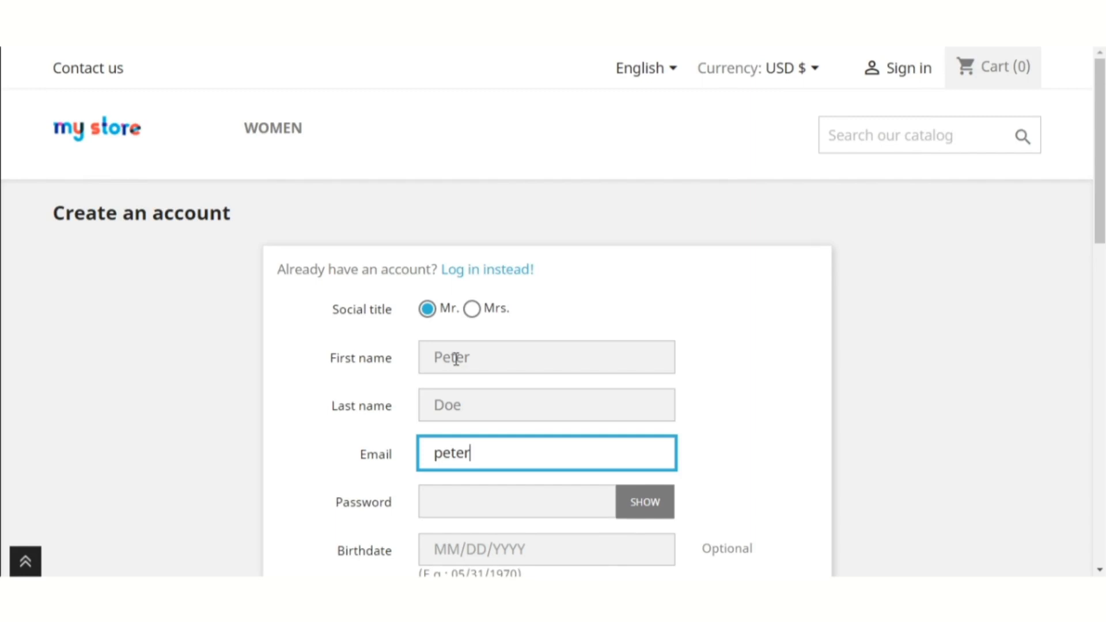
{"action": "type", "text": "@demo.com"}
{"action": "key", "text": "Tab"}
{"action": "type", "text": "demo123"}
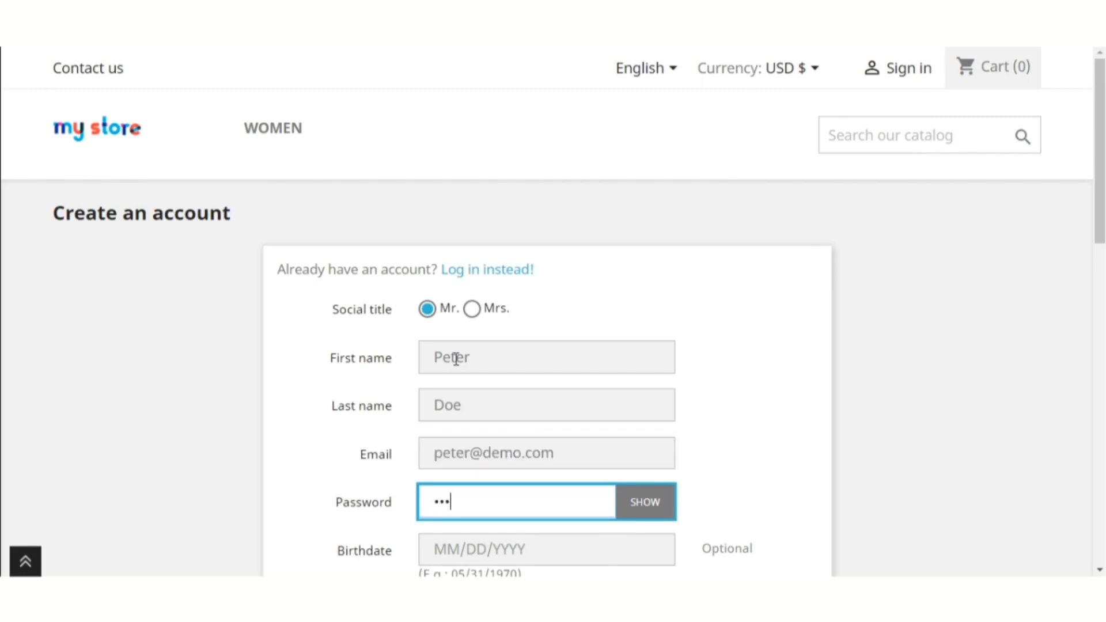
{"action": "type", "text": "45"}
Request an email OTP with Send OTP and try the Enter OTP field
{"action": "scroll", "coordinate": [456, 358], "scroll_direction": "down", "scroll_amount": 7}
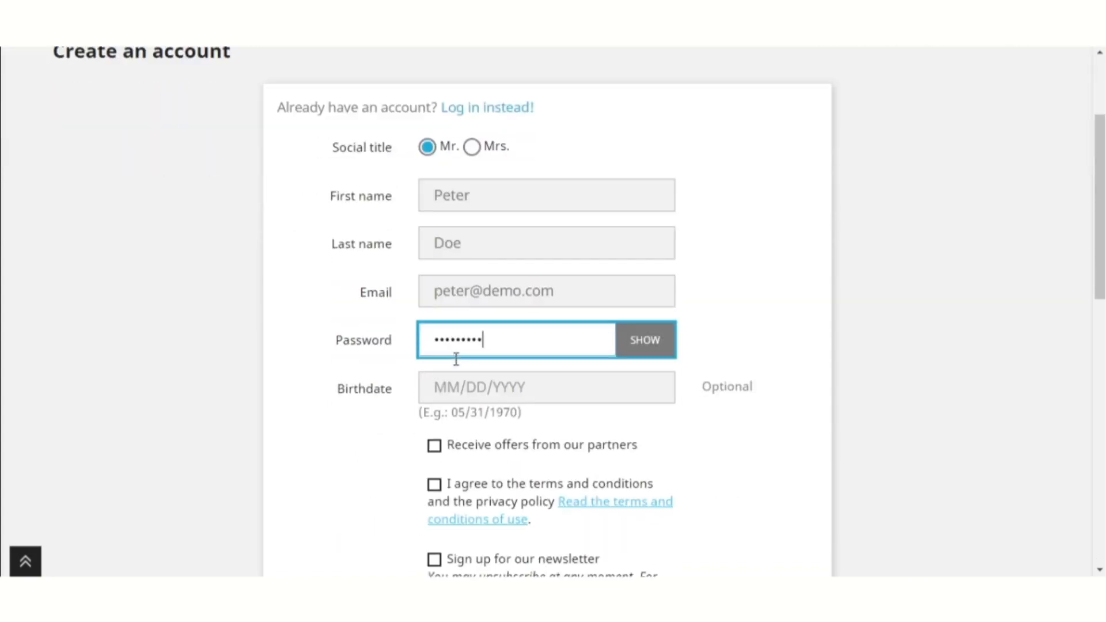
{"action": "scroll", "coordinate": [456, 358], "scroll_direction": "down", "scroll_amount": 3}
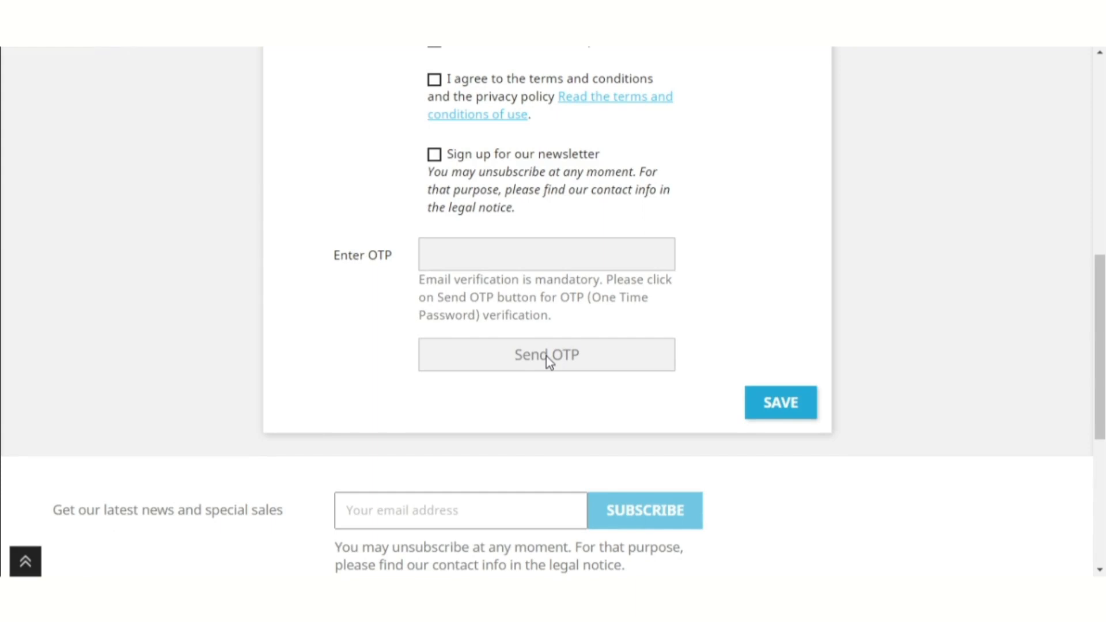
{"action": "left_click", "coordinate": [547, 358]}
{"action": "triple_click", "coordinate": [574, 217]}
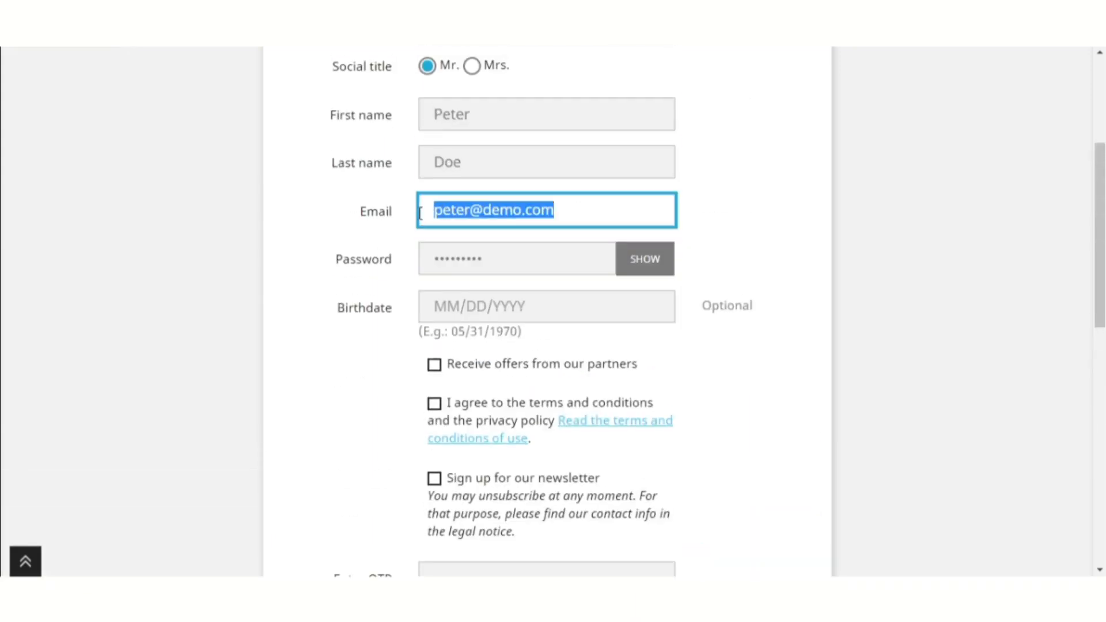
{"action": "left_click", "coordinate": [349, 340]}
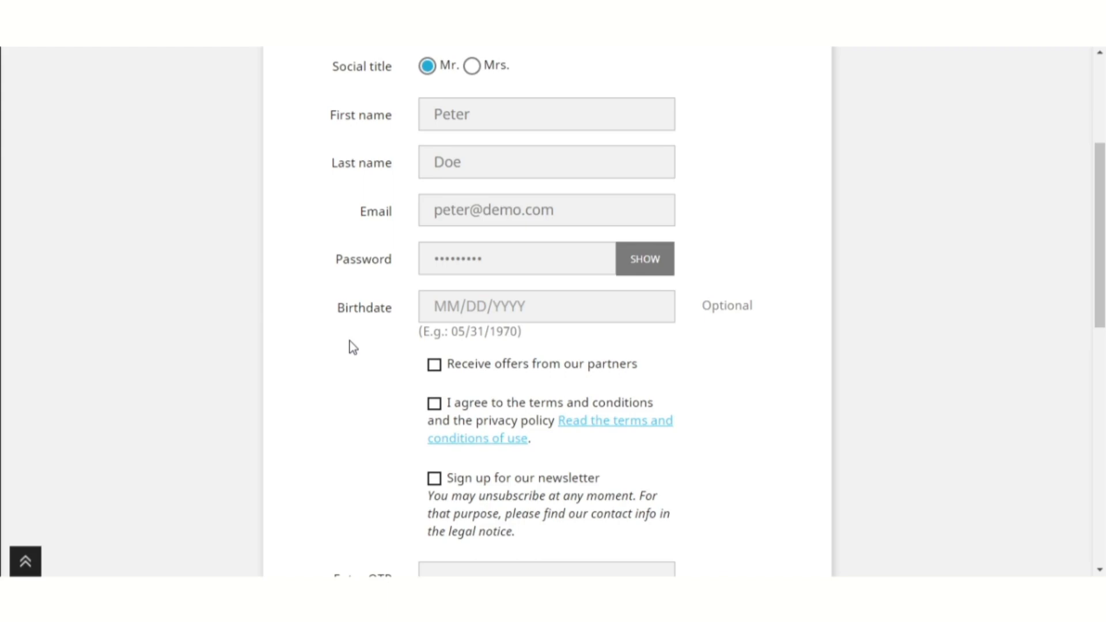
{"action": "scroll", "coordinate": [350, 346], "scroll_direction": "down", "scroll_amount": 4}
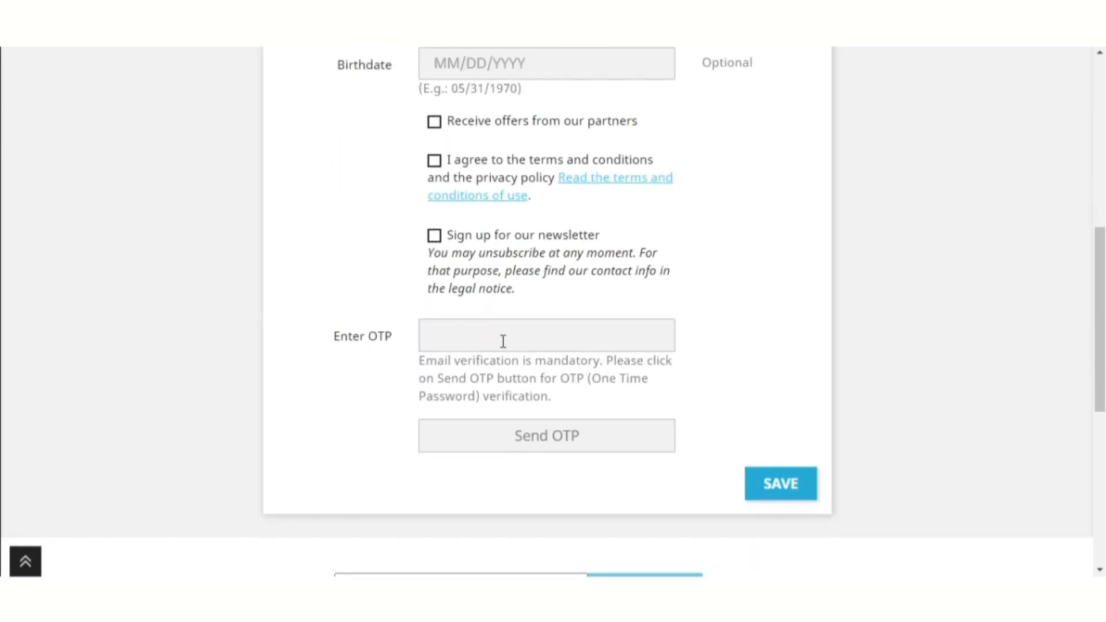
{"action": "left_click", "coordinate": [503, 341]}
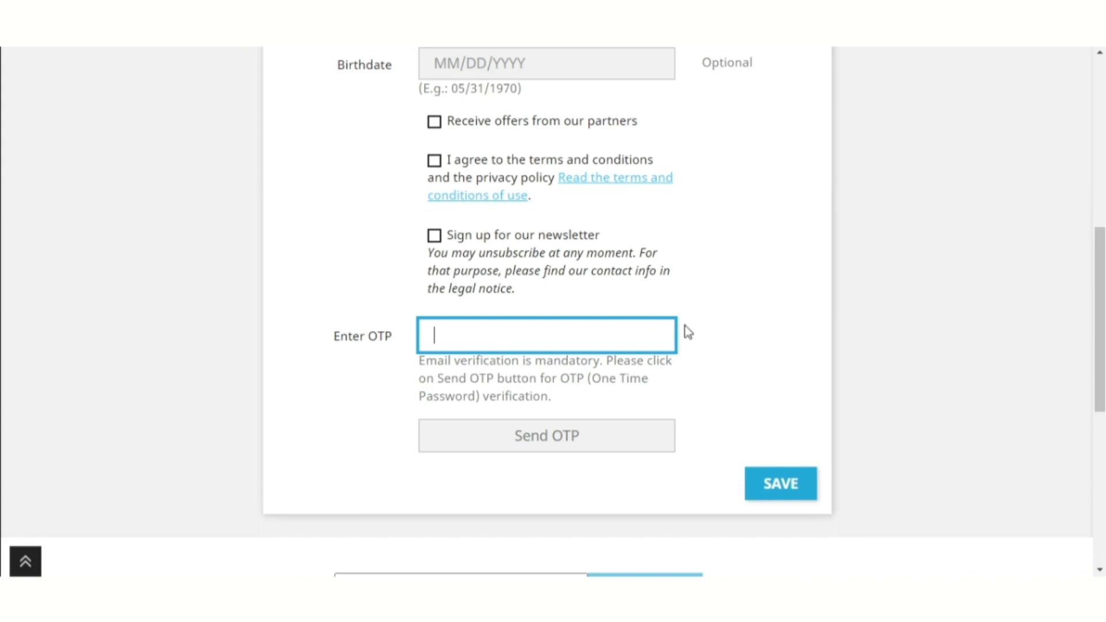
{"action": "left_click", "coordinate": [715, 327]}
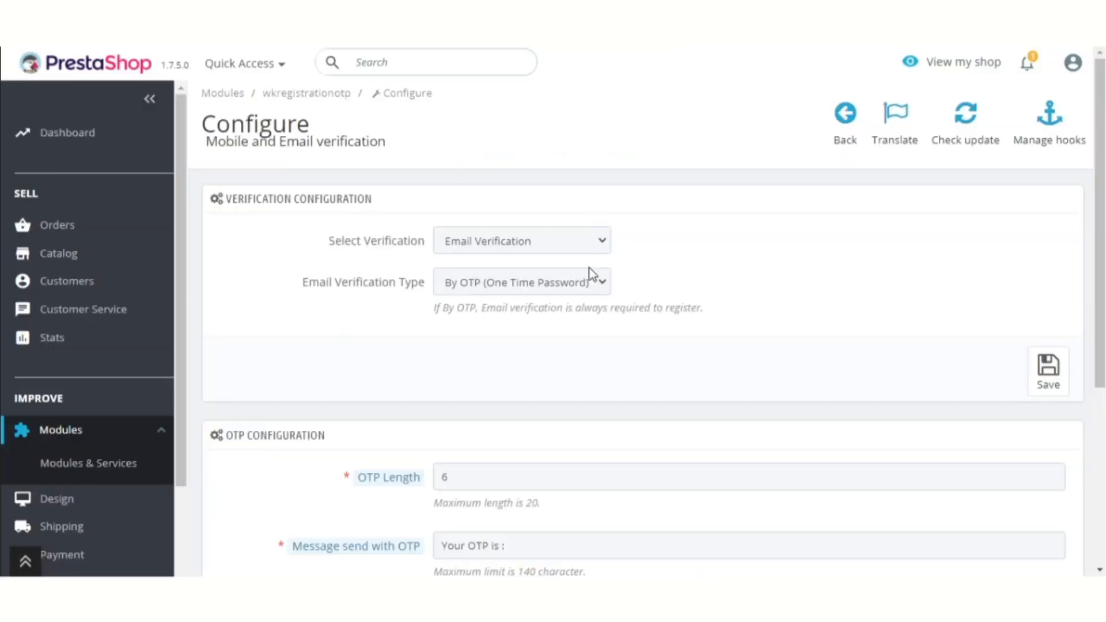
{"action": "left_click", "coordinate": [592, 282]}
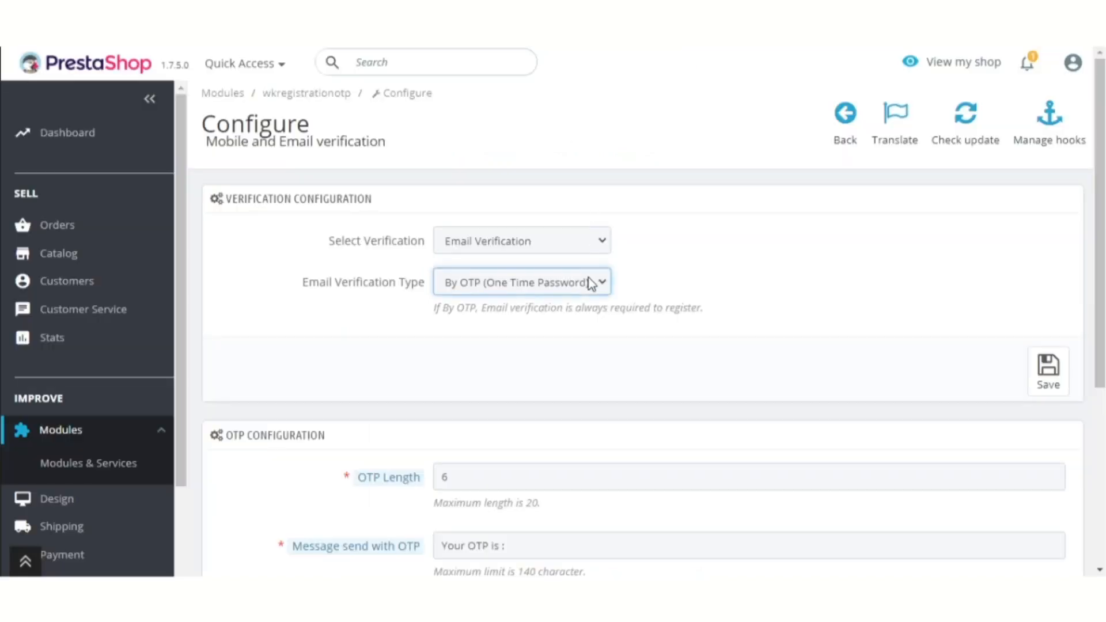
Set Email Verification Type to By activation link, then open the storefront Log in page offering Resend Activation Link
{"action": "left_click", "coordinate": [583, 307]}
{"action": "left_click", "coordinate": [759, 272]}
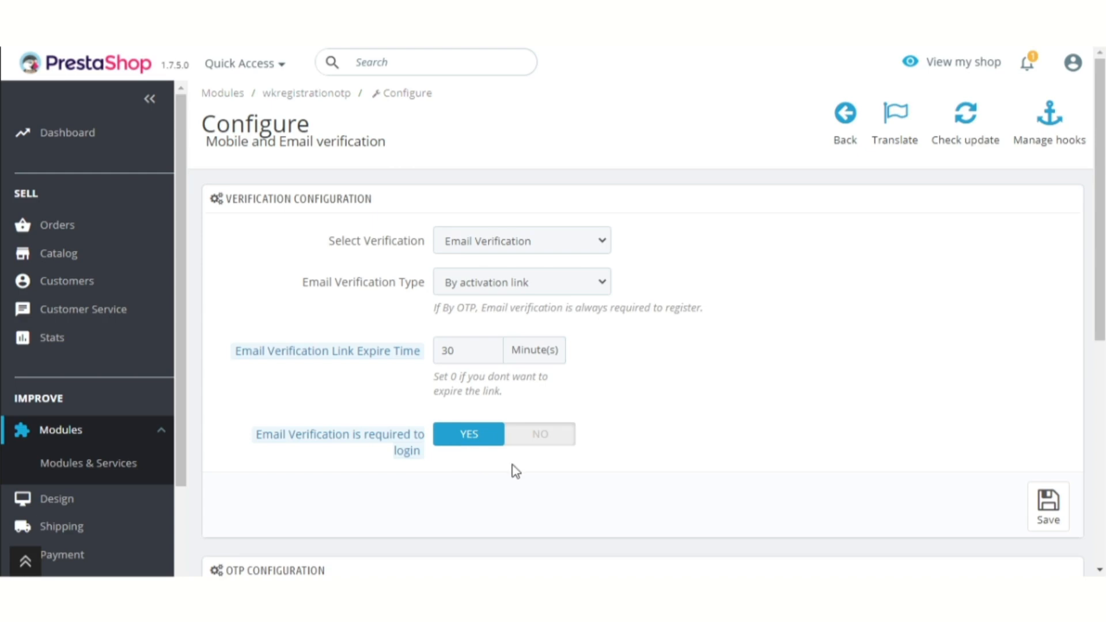
{"action": "mouse_move", "coordinate": [375, 446]}
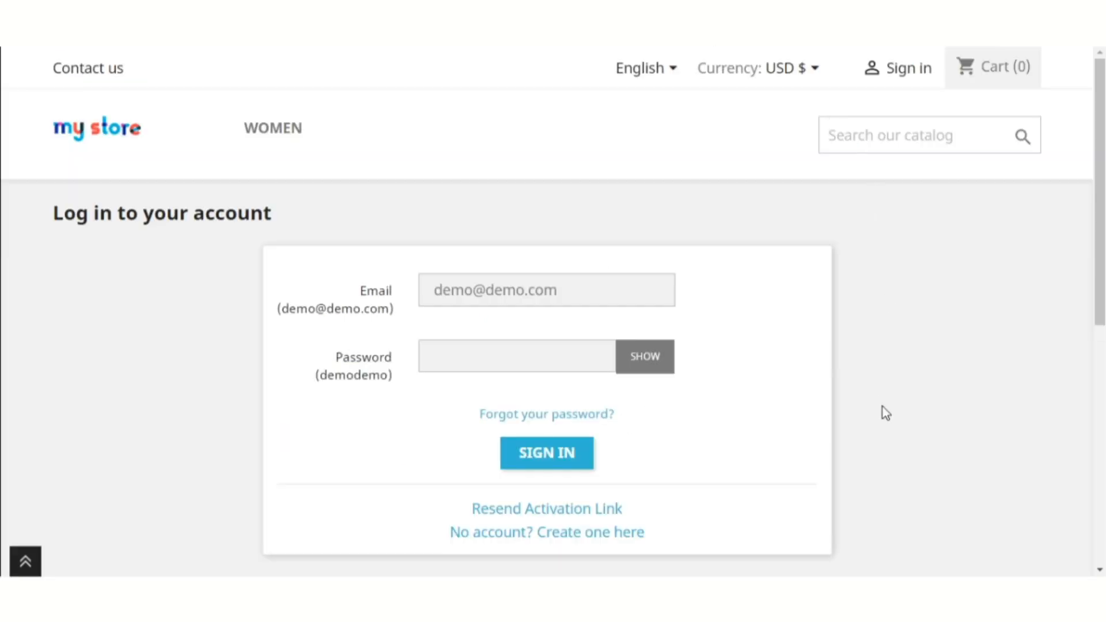
{"action": "left_click", "coordinate": [510, 350]}
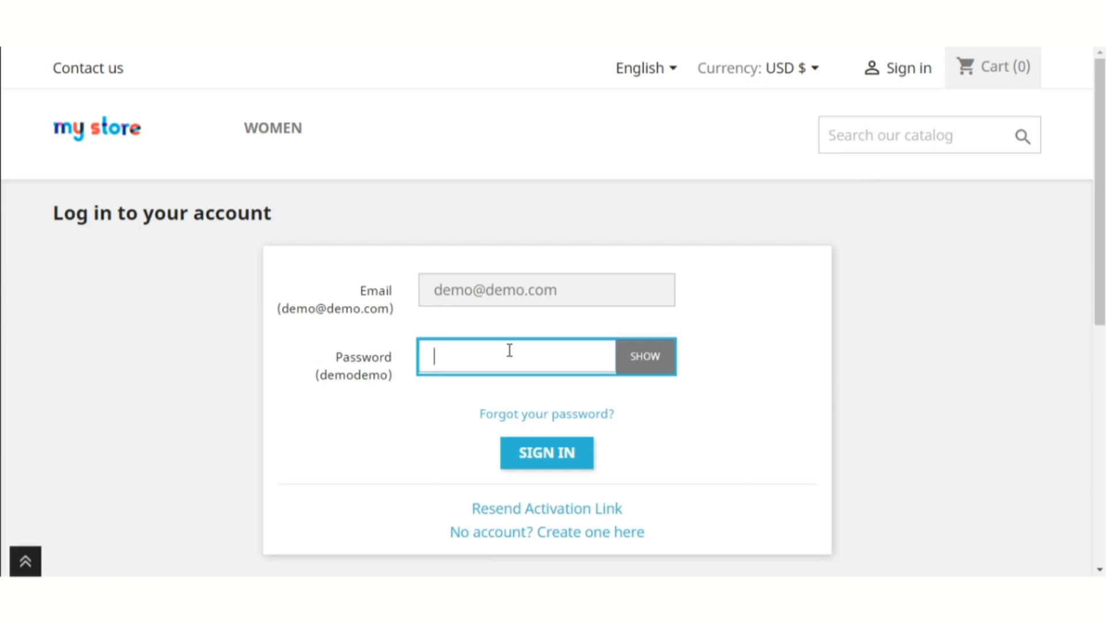